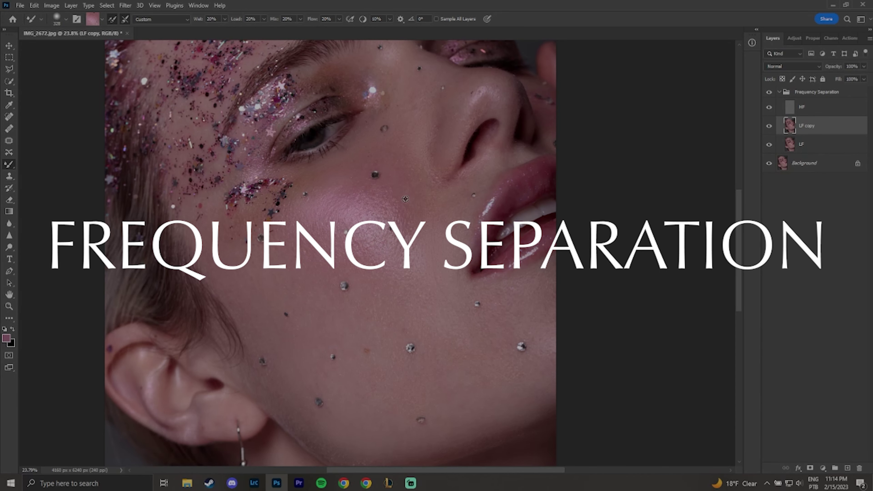
# Step: Blend the skin tones on the cheek, jaw and chin of the LF copy layer with the Mixer Brush
pyautogui.moveTo(398, 195); pyautogui.dragTo(410, 215)
pyautogui.keyDown('alt'); pyautogui.click(339, 420); pyautogui.keyUp('alt')
pyautogui.keyDown('alt'); pyautogui.click(512, 372); pyautogui.keyUp('alt')
pyautogui.keyDown('alt'); pyautogui.click(549, 305); pyautogui.keyUp('alt')
pyautogui.keyDown('alt'); pyautogui.click(540, 303); pyautogui.keyUp('alt')
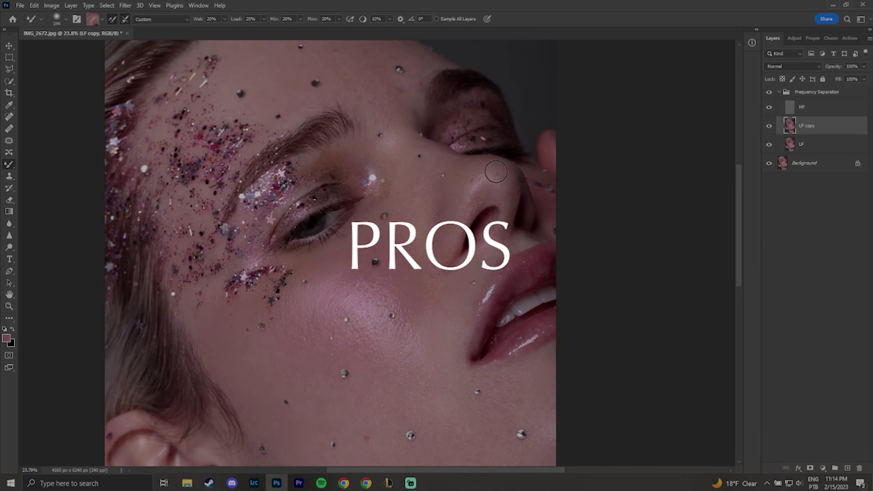
# Step: Smooth the tonal transitions along the side and wing of the nose with the Mixer Brush
pyautogui.keyDown('alt'); pyautogui.click(424, 207); pyautogui.keyUp('alt')
pyautogui.moveTo(442, 185); pyautogui.dragTo(436, 185)
pyautogui.moveTo(477, 204); pyautogui.dragTo(471, 205)
pyautogui.keyDown('alt'); pyautogui.click(473, 205); pyautogui.keyUp('alt')
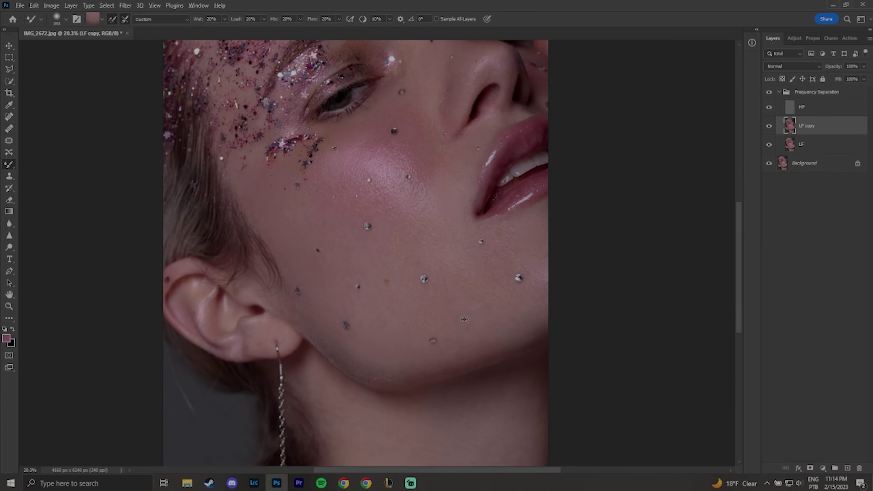
# Step: Even out the tones on the chin and lower cheek of the LF copy layer
pyautogui.keyDown('alt'); pyautogui.click(463, 319); pyautogui.keyUp('alt')
pyautogui.keyDown('alt'); pyautogui.click(371, 307); pyautogui.keyUp('alt')
pyautogui.keyDown('alt'); pyautogui.click(351, 307); pyautogui.keyUp('alt')
# Step: Blend the skin tones across the forehead and between the eyebrows with the Mixer Brush
pyautogui.scroll(5, 447, 287)
pyautogui.keyDown('alt'); pyautogui.click(365, 94); pyautogui.keyUp('alt')
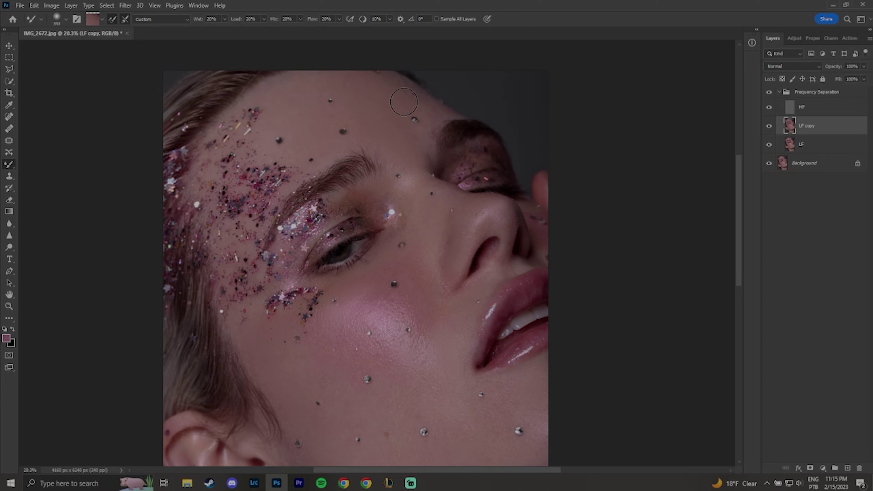
pyautogui.keyDown('alt'); pyautogui.click(297, 111); pyautogui.keyUp('alt')
pyautogui.scroll(-3, 344, 127)
pyautogui.moveTo(411, 158); pyautogui.dragTo(401, 156)
# Step: Smooth the tones on the skin beside the nose and the corner of the mouth
pyautogui.scroll(-4, 404, 206)
pyautogui.moveTo(432, 222); pyautogui.dragTo(442, 223)
pyautogui.scroll(6, 434, 302)
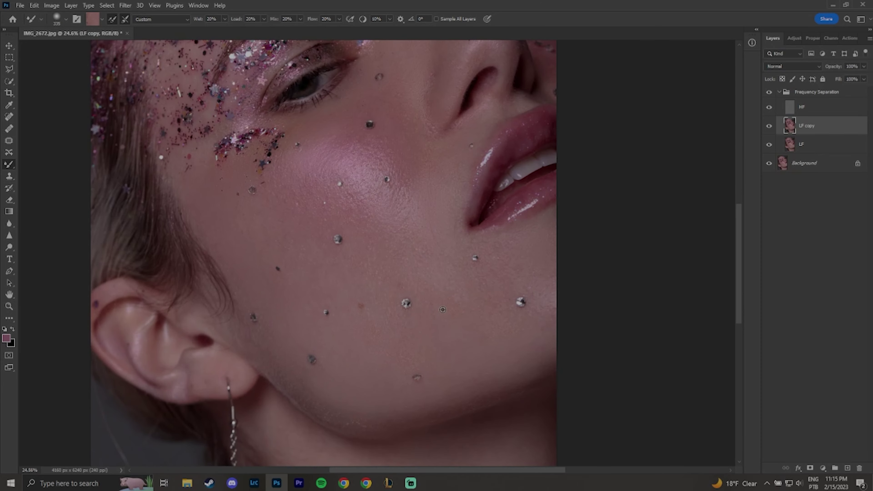
pyautogui.moveTo(454, 185); pyautogui.dragTo(443, 160)
# Step: Blend the shading along the jawline, around the ear and down onto the neck
pyautogui.keyDown('alt'); pyautogui.click(275, 333); pyautogui.keyUp('alt')
pyautogui.scroll(-3, 231, 348)
pyautogui.keyDown('alt'); pyautogui.click(157, 354); pyautogui.keyUp('alt')
pyautogui.scroll(-3, 343, 340)
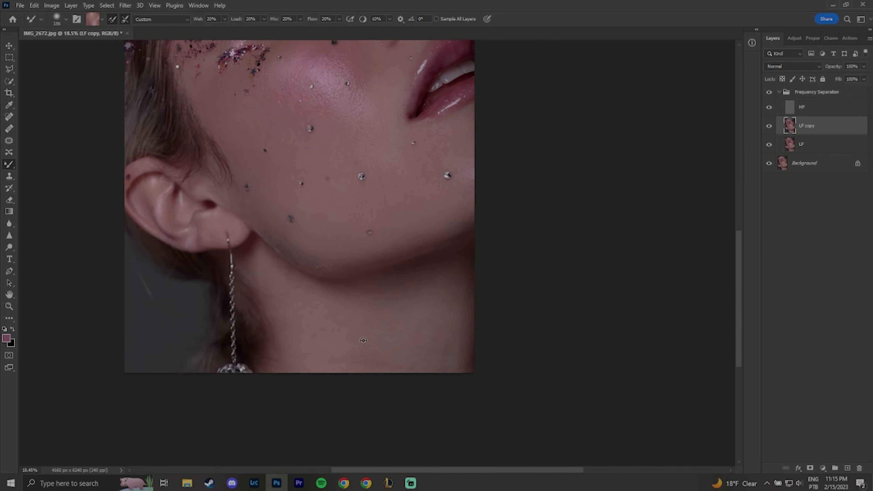
pyautogui.moveTo(364, 337); pyautogui.dragTo(382, 337)
pyautogui.keyDown('alt'); pyautogui.click(362, 350); pyautogui.keyUp('alt')
# Step: Smooth the tones between the nose and upper lip and on the chin with the Mixer Brush
pyautogui.scroll(5, 341, 351)
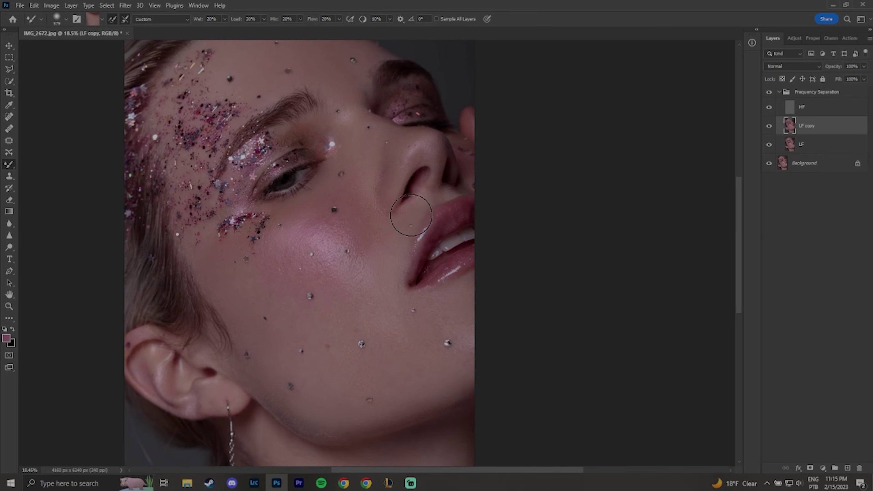
pyautogui.scroll(2, 416, 194)
pyautogui.keyDown('alt'); pyautogui.click(437, 206); pyautogui.keyUp('alt')
pyautogui.scroll(-3, 422, 238)
pyautogui.keyDown('alt'); pyautogui.click(394, 335); pyautogui.keyUp('alt')
pyautogui.scroll(-3, 242, 211)
pyautogui.scroll(2, 267, 181)
pyautogui.scroll(6, 224, 144)
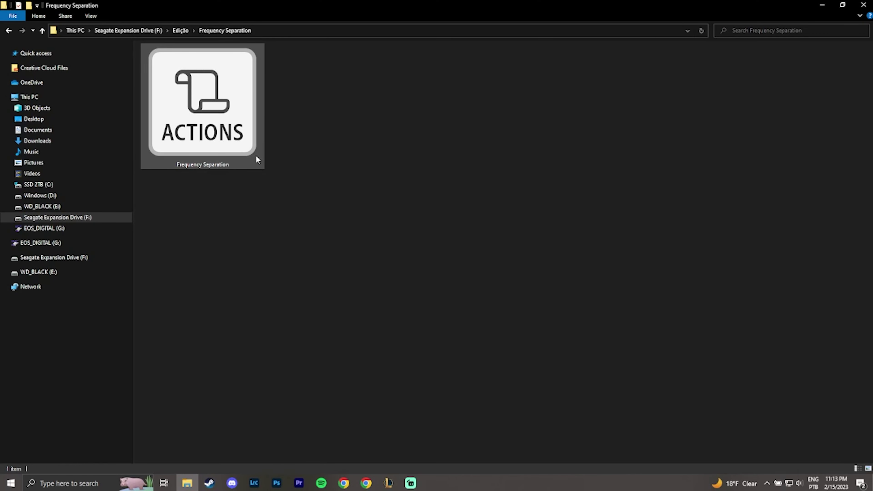
# Step: Switch from File Explorer to Photoshop and assign function key F9 to the Frequency Separation action, accepting the shortcut override
pyautogui.click(336, 207)
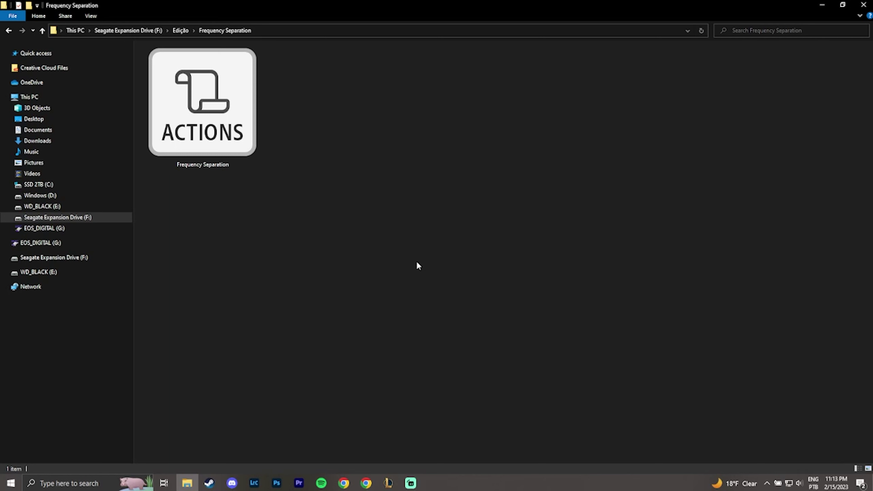
pyautogui.click(190, 482)
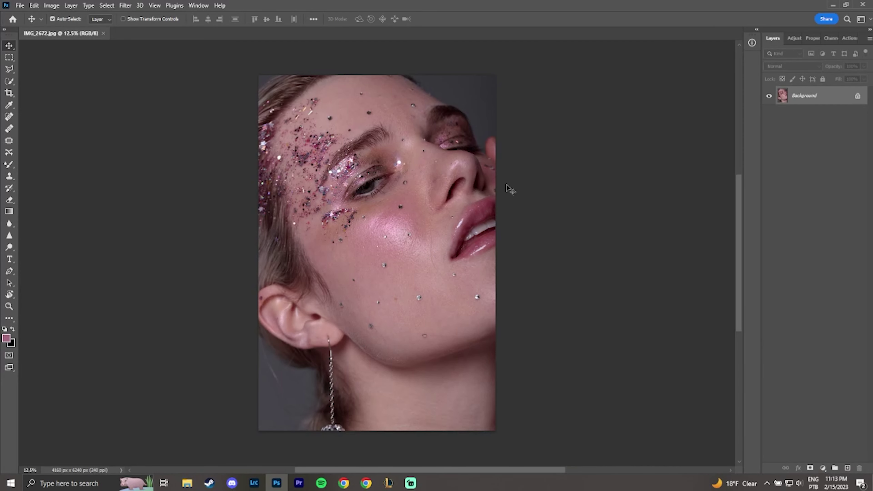
pyautogui.click(845, 37)
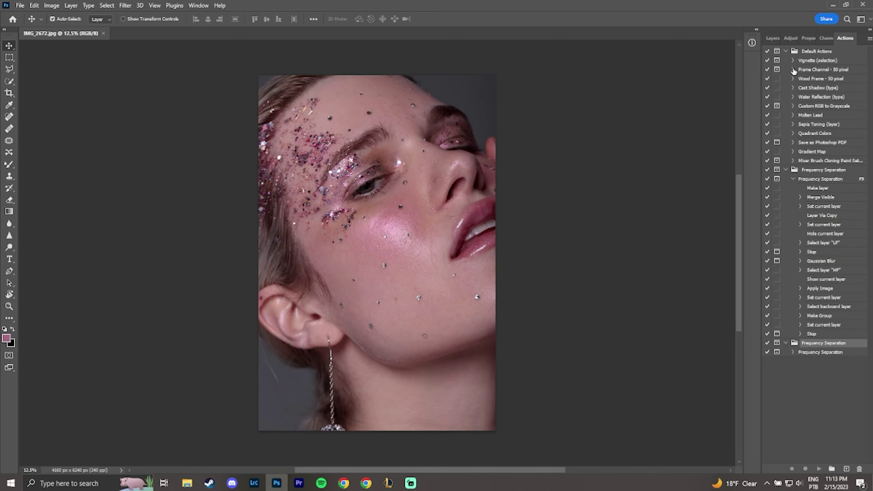
pyautogui.click(851, 182)
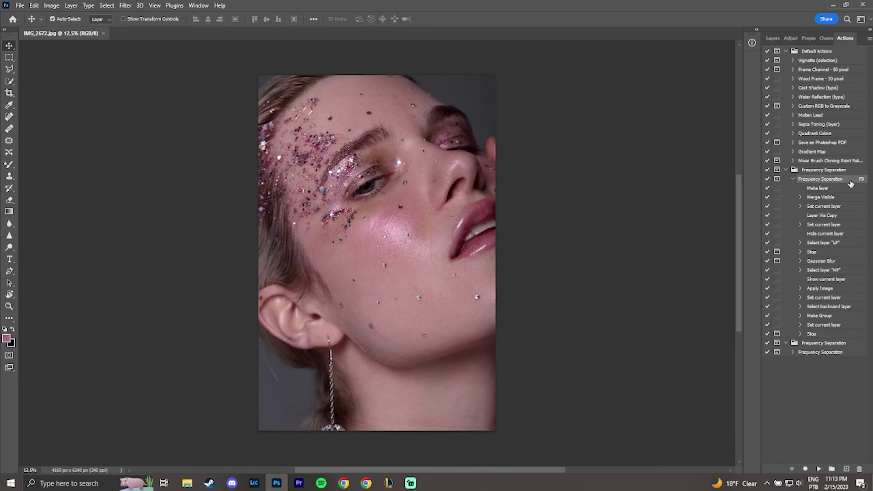
pyautogui.doubleClick(849, 181)
pyautogui.click(407, 176)
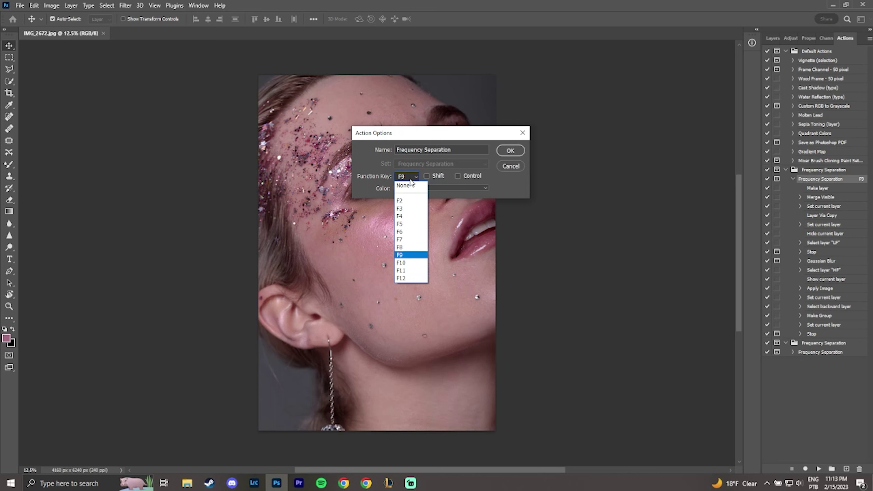
pyautogui.click(407, 256)
pyautogui.click(509, 151)
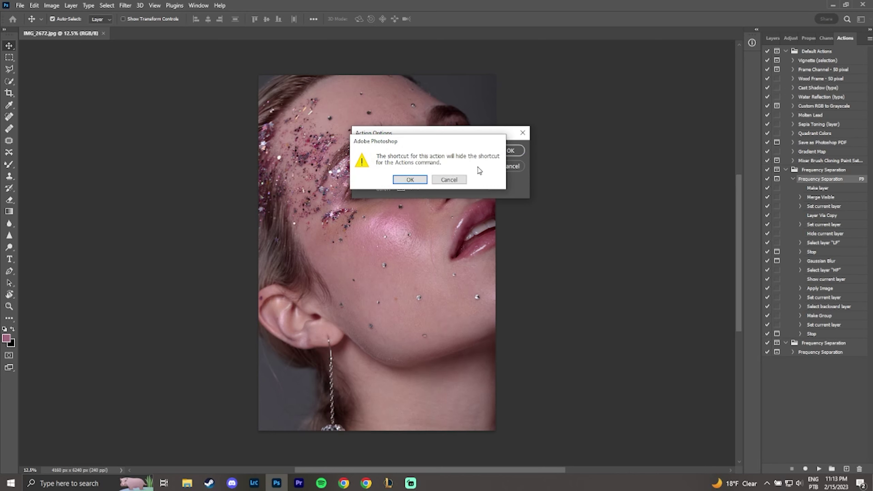
pyautogui.click(409, 180)
# Step: Run the Frequency Separation action, adjusting the Gaussian Blur radius until the skin texture on the LF layer is blurred
pyautogui.click(773, 38)
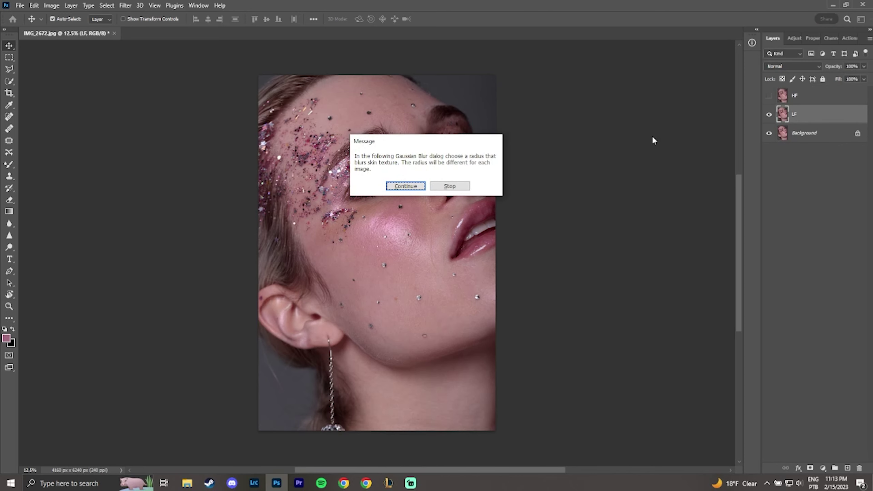
pyautogui.click(413, 187)
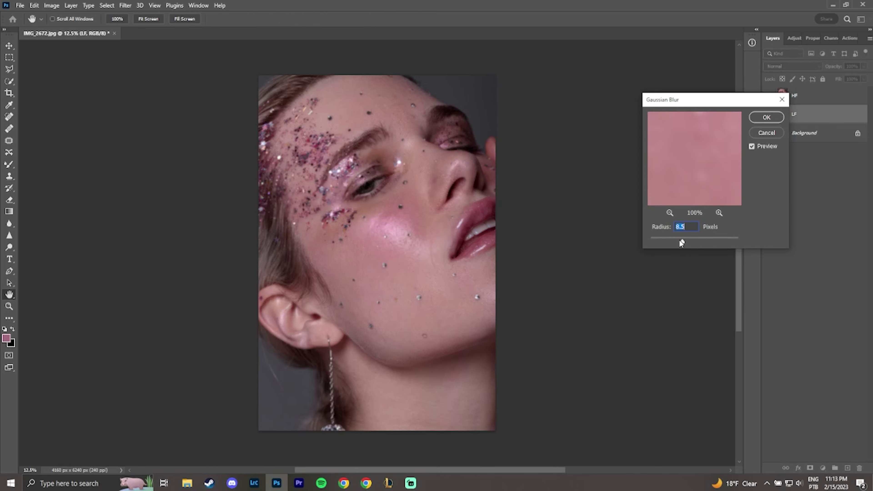
pyautogui.moveTo(707, 106); pyautogui.dragTo(378, 261)
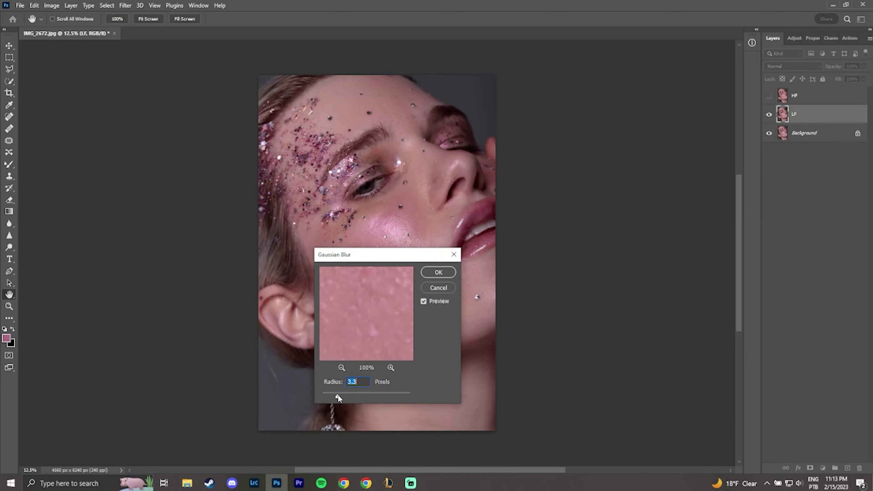
pyautogui.moveTo(338, 395); pyautogui.dragTo(344, 395)
pyautogui.click(438, 275)
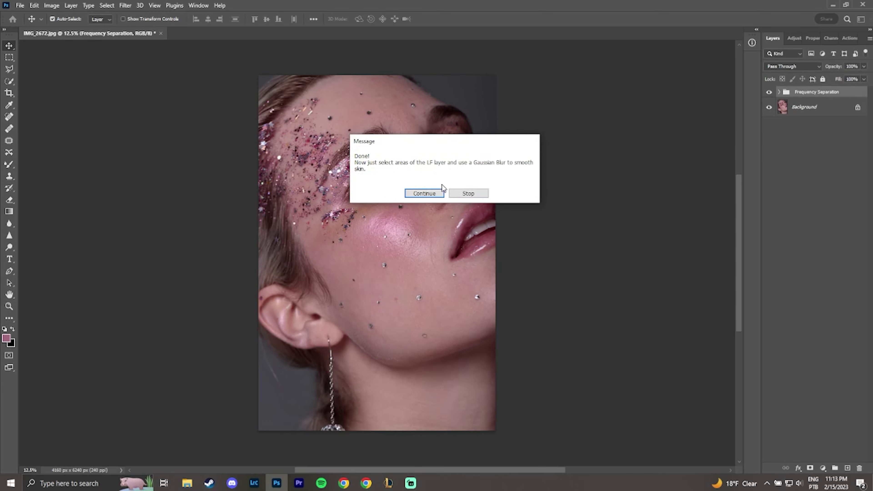
pyautogui.click(425, 194)
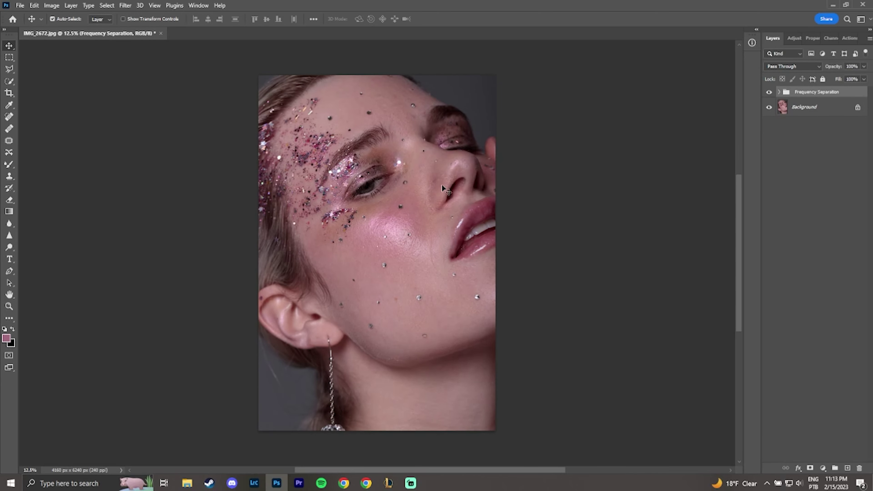
# Step: Expand the Frequency Separation group and duplicate the LF layer
pyautogui.click(778, 92)
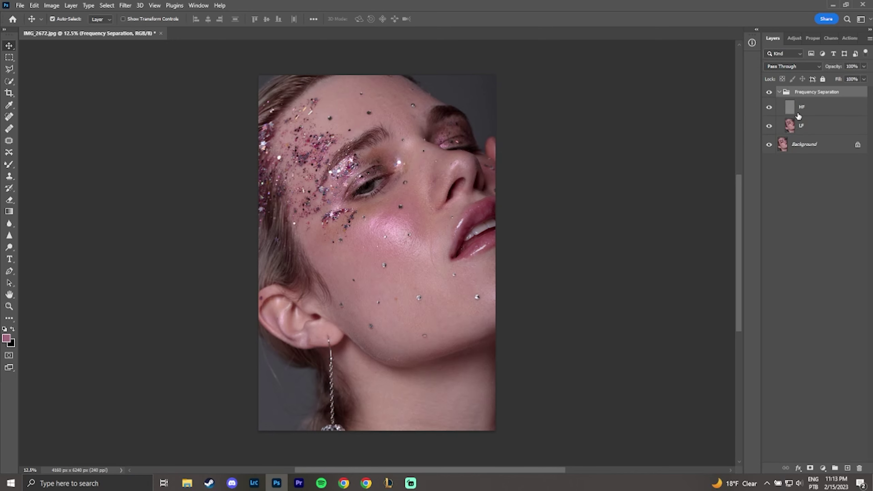
pyautogui.click(801, 126)
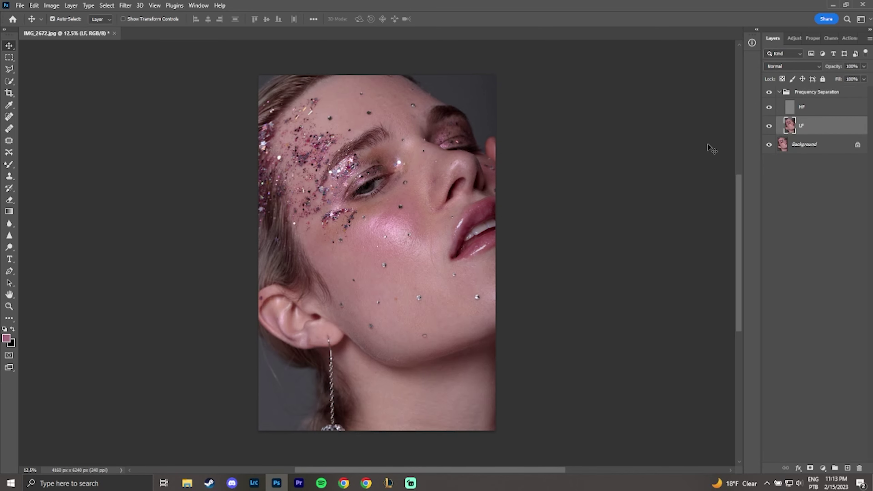
pyautogui.hotkey('ctrl', 'j')
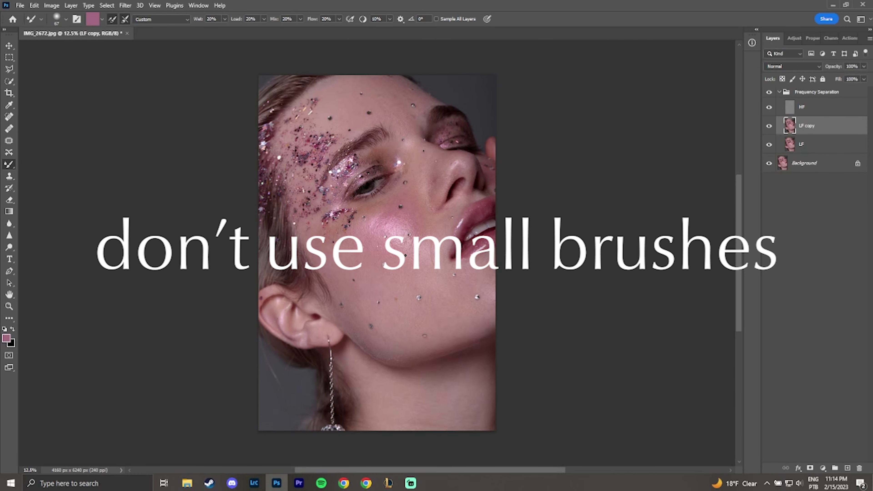
# Step: Blend the upper cheek and under-eye skin on LF copy using a large Mixer Brush
pyautogui.scroll(5, 429, 242)
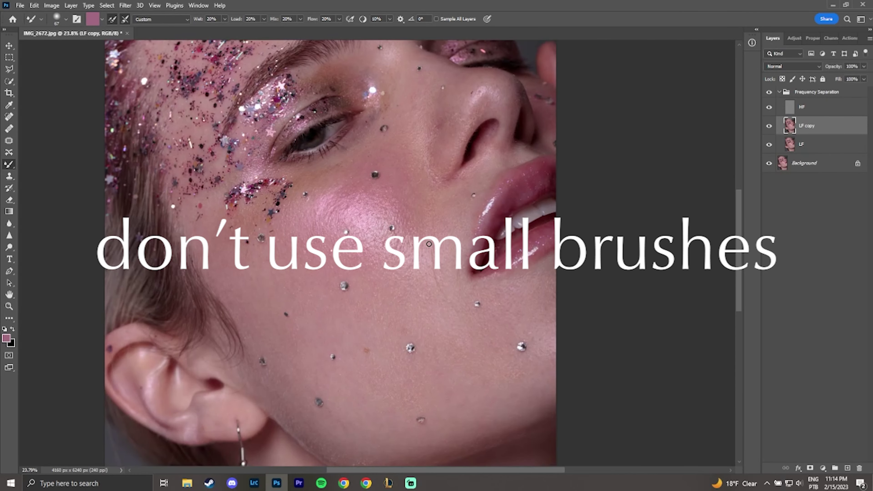
pyautogui.moveTo(387, 255); pyautogui.dragTo(405, 256)
pyautogui.keyDown('alt'); pyautogui.click(354, 221); pyautogui.keyUp('alt')
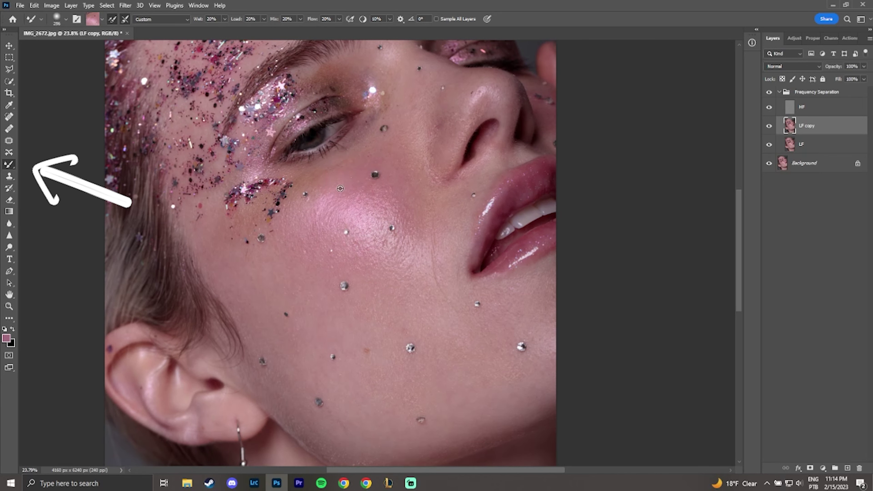
pyautogui.moveTo(347, 174); pyautogui.dragTo(349, 180)
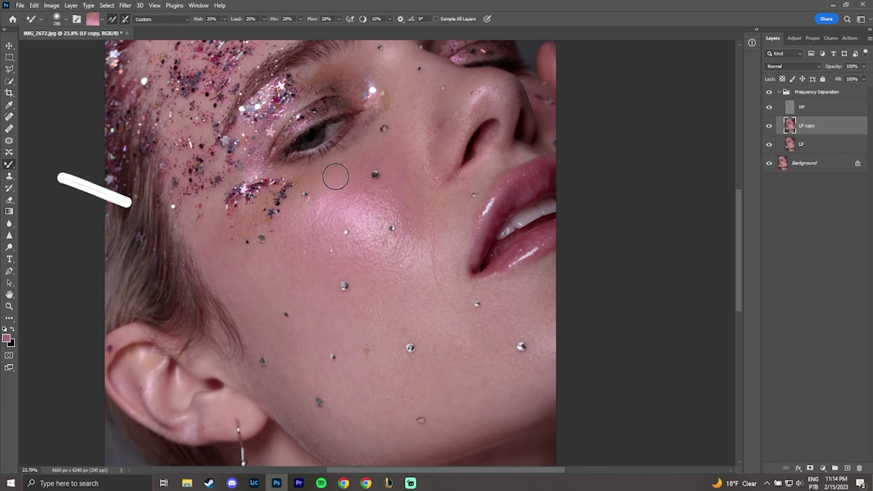
pyautogui.keyDown('alt'); pyautogui.click(362, 159); pyautogui.keyUp('alt')
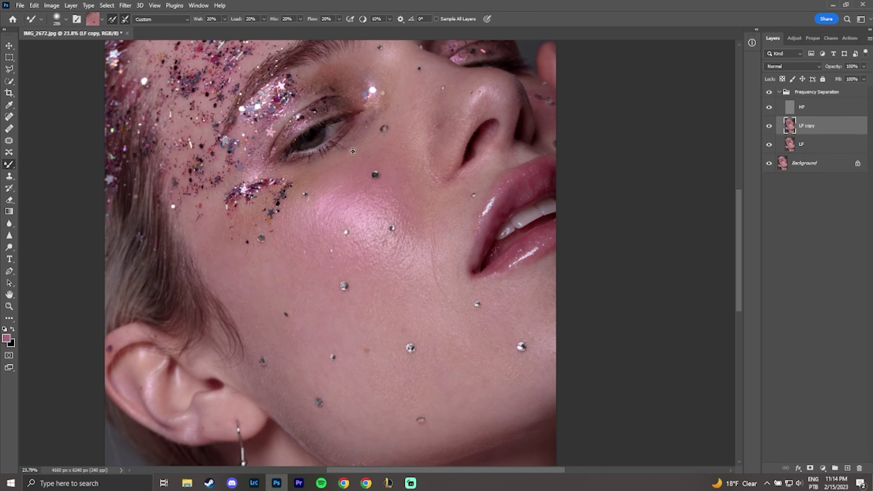
pyautogui.moveTo(370, 132)
pyautogui.mouseDown()
pyautogui.moveTo(376, 121)
pyautogui.moveTo(344, 155)
pyautogui.moveTo(387, 107)
pyautogui.mouseUp()
# Step: Smooth the tones from the side of the nose down past the corner of the mouth
pyautogui.keyDown('alt'); pyautogui.click(414, 131); pyautogui.keyUp('alt')
pyautogui.moveTo(418, 138)
pyautogui.mouseDown()
pyautogui.moveTo(450, 129)
pyautogui.moveTo(444, 156)
pyautogui.moveTo(412, 151)
pyautogui.mouseUp()
pyautogui.keyDown('alt'); pyautogui.click(459, 111); pyautogui.keyUp('alt')
pyautogui.keyDown('alt'); pyautogui.click(422, 153); pyautogui.keyUp('alt')
pyautogui.moveTo(438, 249)
pyautogui.mouseDown()
pyautogui.moveTo(427, 235)
pyautogui.moveTo(434, 291)
pyautogui.moveTo(459, 314)
pyautogui.mouseUp()
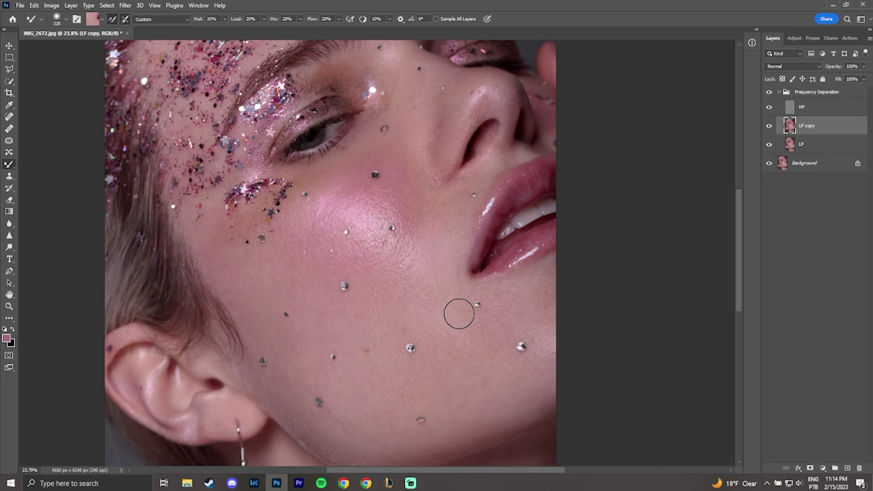
# Step: Sample nearby skin and blend the tones on the lower cheek and along the jaw
pyautogui.keyDown('alt'); pyautogui.click(436, 372); pyautogui.keyUp('alt')
pyautogui.moveTo(412, 379); pyautogui.dragTo(399, 396)
pyautogui.keyDown('alt'); pyautogui.click(369, 412); pyautogui.keyUp('alt')
pyautogui.moveTo(358, 420); pyautogui.dragTo(385, 446)
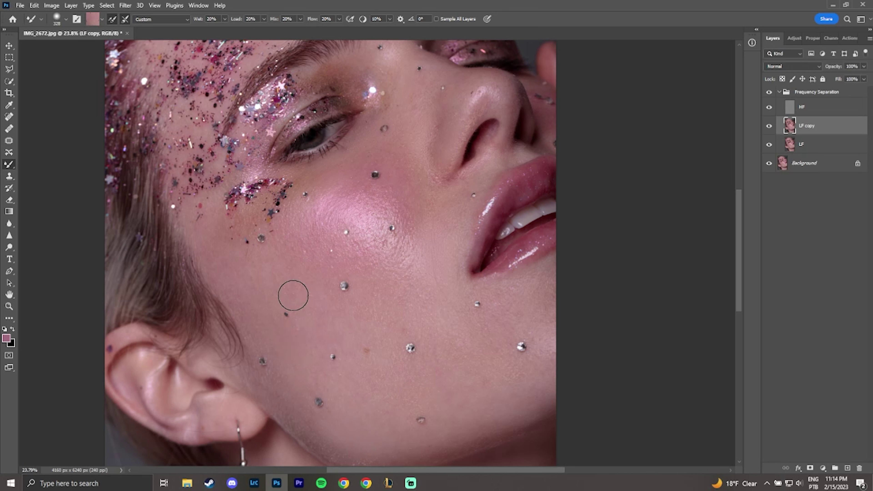
# Step: Soften the edges of the pink highlight on the cheek with sampled skin tones
pyautogui.keyDown('alt'); pyautogui.click(331, 205); pyautogui.keyUp('alt')
pyautogui.moveTo(332, 207); pyautogui.dragTo(302, 211)
pyautogui.keyDown('alt'); pyautogui.click(384, 220); pyautogui.keyUp('alt')
pyautogui.moveTo(370, 223); pyautogui.dragTo(394, 260)
pyautogui.keyDown('alt'); pyautogui.click(396, 192); pyautogui.keyUp('alt')
# Step: Blend the outer cheek near the hairline and down toward the ear with sampled skin tones
pyautogui.keyDown('alt'); pyautogui.click(256, 253); pyautogui.keyUp('alt')
pyautogui.moveTo(225, 263)
pyautogui.mouseDown()
pyautogui.moveTo(231, 275)
pyautogui.moveTo(209, 245)
pyautogui.mouseUp()
pyautogui.keyDown('alt'); pyautogui.click(246, 295); pyautogui.keyUp('alt')
pyautogui.moveTo(246, 295); pyautogui.dragTo(263, 331)
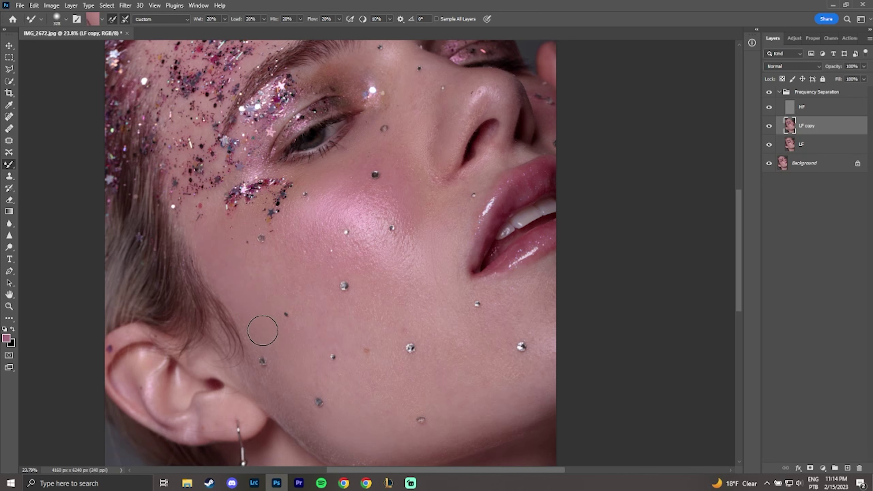
# Step: Even out the skin tones on the jaw, the chin and below the mouth
pyautogui.keyDown('alt'); pyautogui.click(355, 420); pyautogui.keyUp('alt')
pyautogui.keyDown('alt'); pyautogui.click(500, 379); pyautogui.keyUp('alt')
pyautogui.keyDown('alt'); pyautogui.click(521, 303); pyautogui.keyUp('alt')
pyautogui.moveTo(541, 302)
pyautogui.mouseDown()
pyautogui.moveTo(551, 298)
pyautogui.moveTo(527, 288)
pyautogui.mouseUp()
pyautogui.keyDown('alt'); pyautogui.click(498, 291); pyautogui.keyUp('alt')
pyautogui.keyDown('alt'); pyautogui.click(450, 214); pyautogui.keyUp('alt')
# Step: Blend the tones on the tip, bridge and side of the nose with the Mixer Brush
pyautogui.scroll(3, 490, 176)
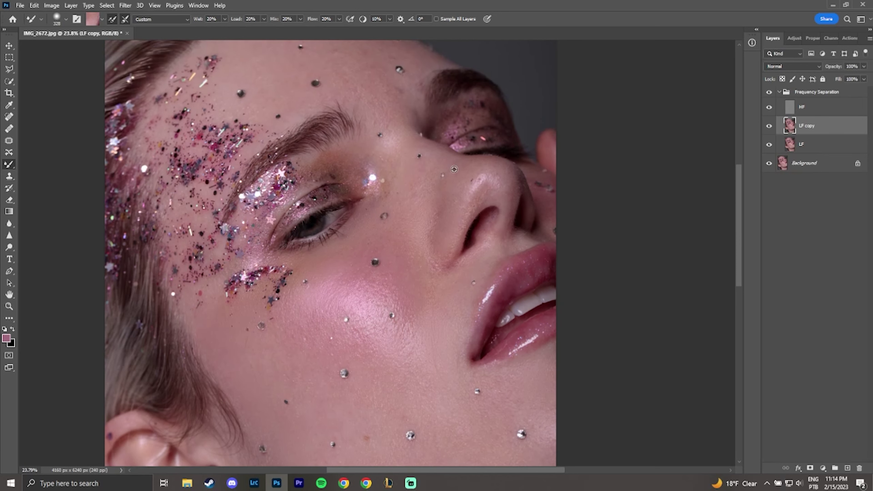
pyautogui.keyDown('alt'); pyautogui.click(474, 186); pyautogui.keyUp('alt')
pyautogui.moveTo(478, 179); pyautogui.dragTo(500, 169)
pyautogui.keyDown('alt'); pyautogui.click(478, 170); pyautogui.keyUp('alt')
pyautogui.keyDown('alt'); pyautogui.click(419, 209); pyautogui.keyUp('alt')
pyautogui.moveTo(419, 196)
pyautogui.mouseDown()
pyautogui.moveTo(431, 178)
pyautogui.moveTo(416, 170)
pyautogui.moveTo(435, 182)
pyautogui.mouseUp()
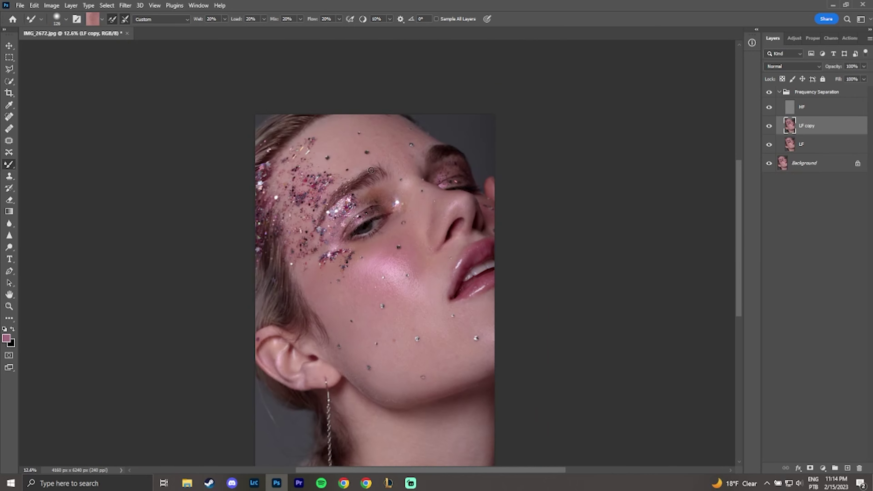
# Step: Smooth the forehead and chin tones on LF copy, adapting the Mixer Brush size to each area
pyautogui.scroll(2, 415, 240)
pyautogui.scroll(-2, 530, 311)
pyautogui.scroll(5, 447, 241)
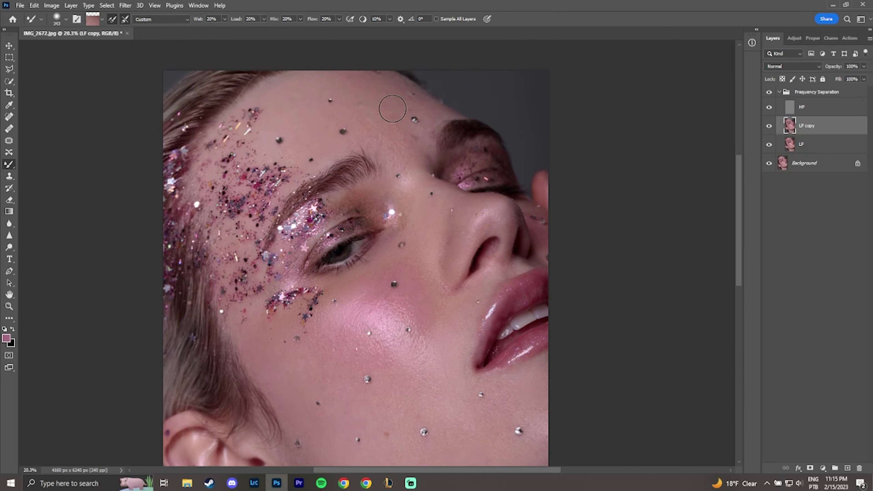
pyautogui.scroll(-3, 310, 90)
pyautogui.press('[')
pyautogui.press('[')
pyautogui.scroll(2, 506, 285)
pyautogui.scroll(-2, 492, 285)
pyautogui.press(']')
pyautogui.press(']')
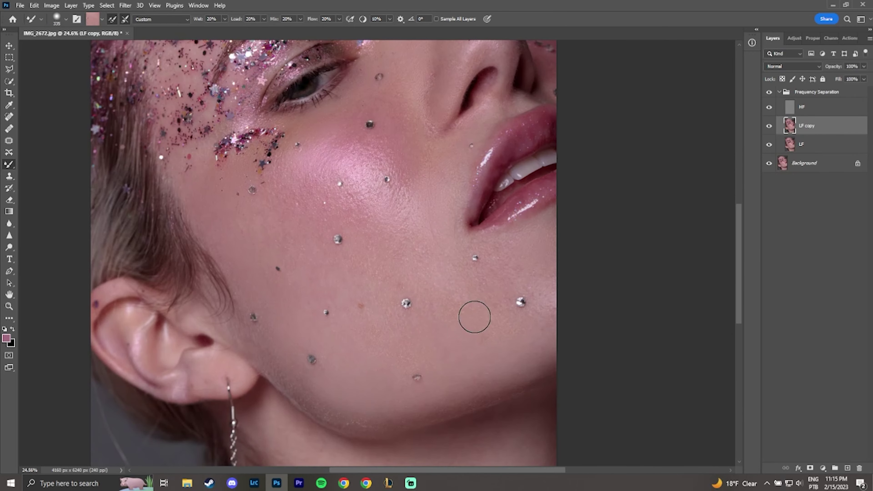
# Step: Refine the tones below the nostril and on the cheek, matching the Mixer Brush size to each area
pyautogui.scroll(-3, 289, 376)
pyautogui.scroll(-3, 433, 348)
pyautogui.scroll(4, 342, 374)
pyautogui.scroll(4, 428, 201)
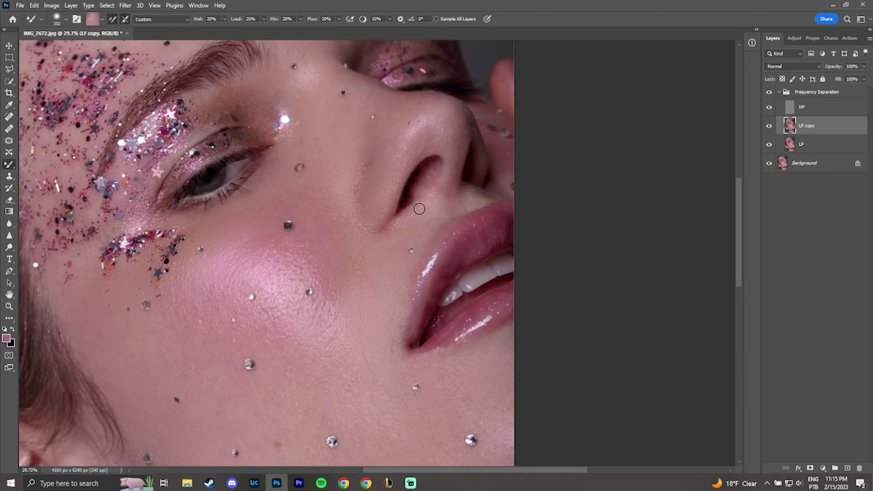
pyautogui.scroll(-2, 443, 189)
pyautogui.scroll(5, 387, 332)
pyautogui.scroll(-2, 304, 161)
pyautogui.scroll(-5, 451, 311)
pyautogui.press(']')
pyautogui.press(']')
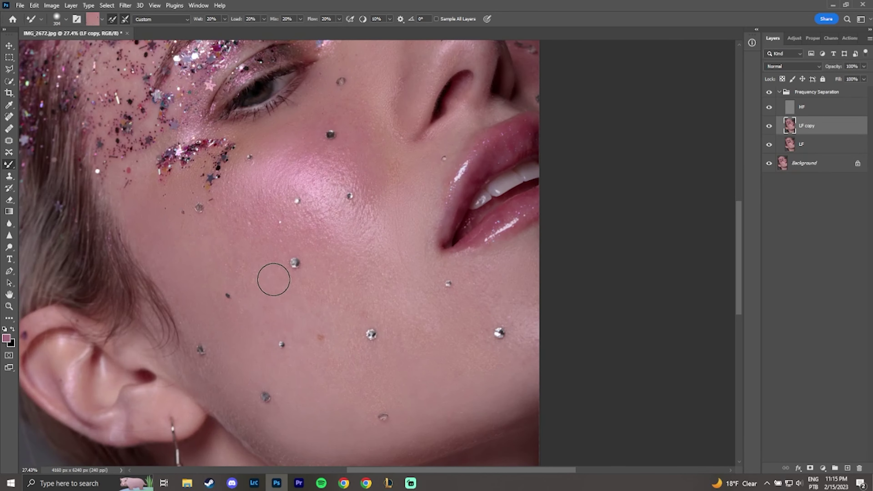
# Step: Retouch the cheek texture on the HF layer with the Patch tool
pyautogui.click(820, 107)
pyautogui.click(8, 142)
pyautogui.scroll(5, 430, 153)
pyautogui.moveTo(378, 264); pyautogui.dragTo(396, 350)
pyautogui.scroll(-5, 433, 298)
# Step: Hide the HF layer and activate the Mixer Brush on the LF copy layer
pyautogui.click(769, 107)
pyautogui.click(819, 126)
pyautogui.click(10, 165)
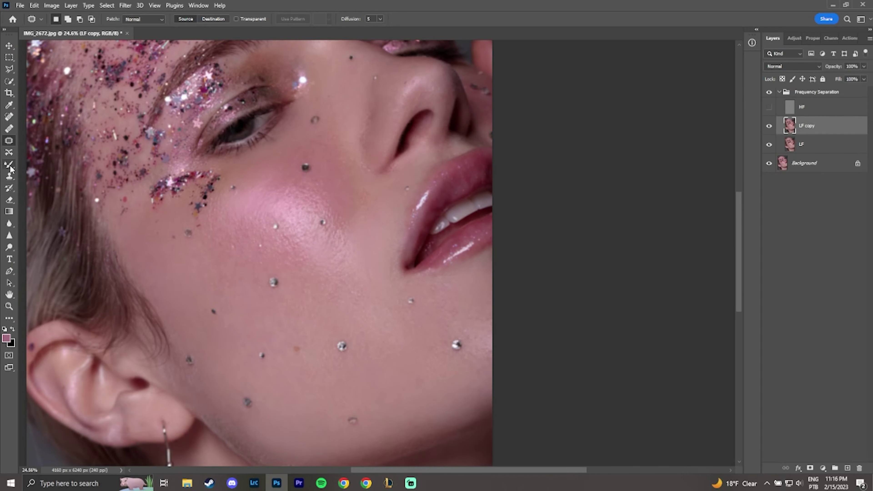
# Step: Blend the cheek and jaw tones on the LF copy layer with the Mixer Brush, enlarging the brush for the broader areas
pyautogui.scroll(-1, 279, 170)
pyautogui.scroll(-7, 342, 219)
pyautogui.scroll(6, 280, 169)
pyautogui.scroll(5, 339, 177)
pyautogui.scroll(-4, 383, 119)
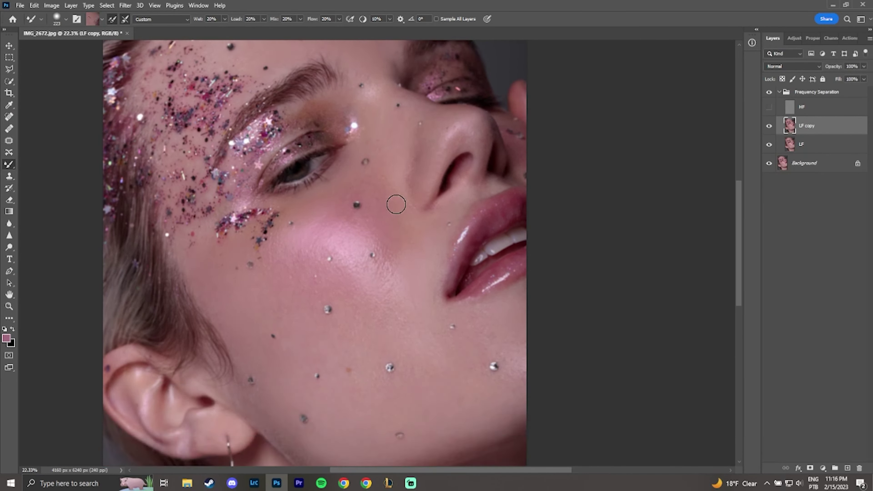
pyautogui.scroll(2, 377, 178)
pyautogui.click(9, 142)
pyautogui.scroll(-5, 451, 249)
pyautogui.press('b')
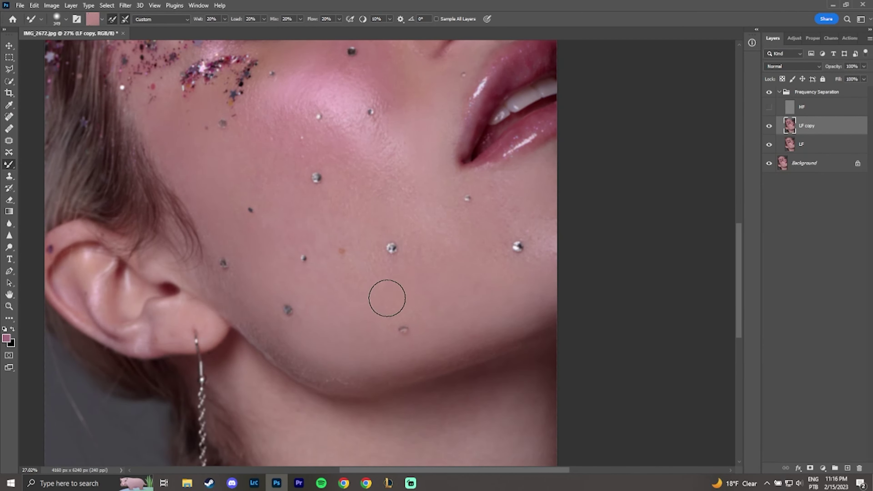
# Step: Even out the tones between the cheek and nose on LF copy with a smaller Mixer Brush
pyautogui.scroll(3, 367, 308)
pyautogui.scroll(-1, 365, 192)
pyautogui.scroll(3, 368, 122)
pyautogui.press('j')
pyautogui.press('b')
pyautogui.scroll(-2, 232, 265)
pyautogui.scroll(1, 385, 204)
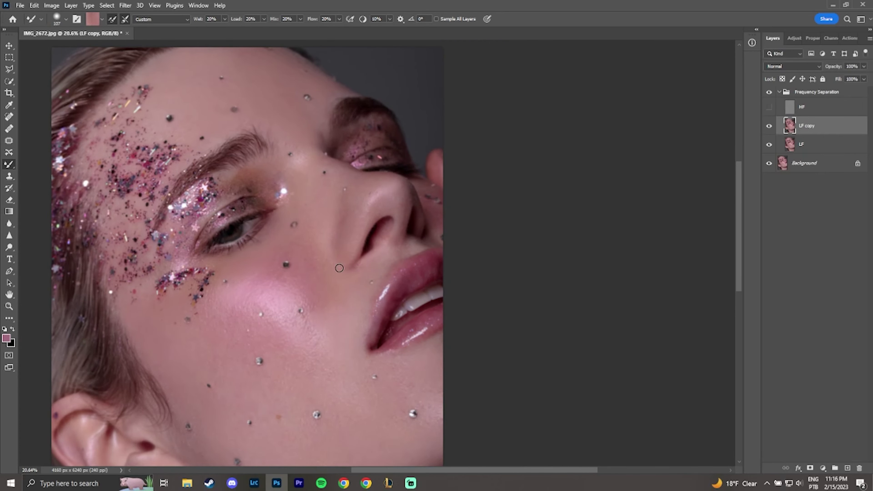
# Step: Show and select the HF layer, and activate the Patch tool for the cheek texture
pyautogui.click(769, 107)
pyautogui.scroll(-3, 275, 269)
pyautogui.click(814, 107)
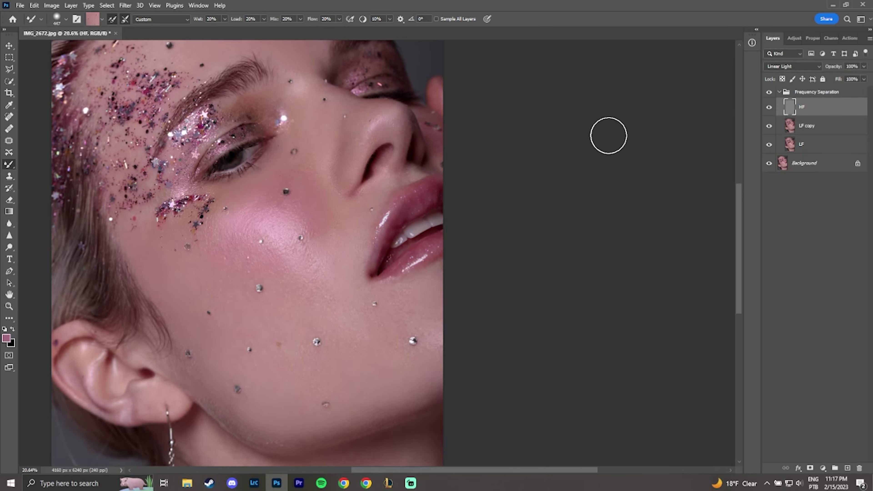
pyautogui.press('s')
pyautogui.scroll(6, 225, 254)
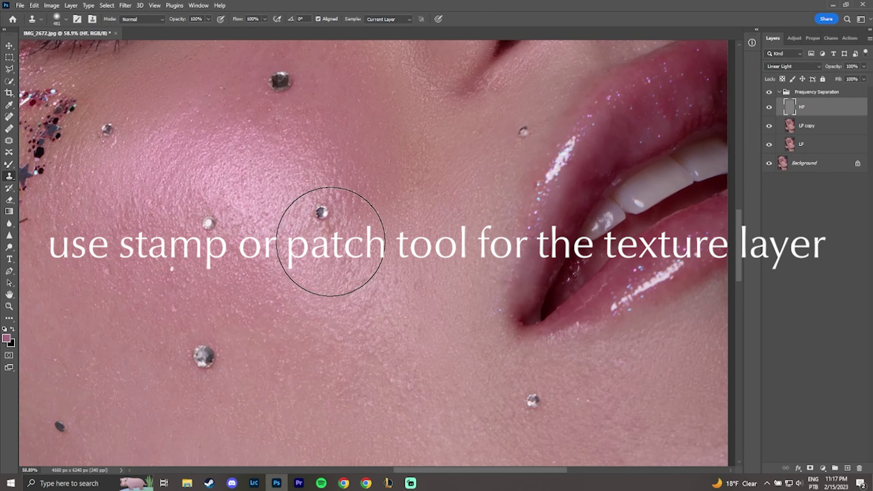
pyautogui.click(9, 140)
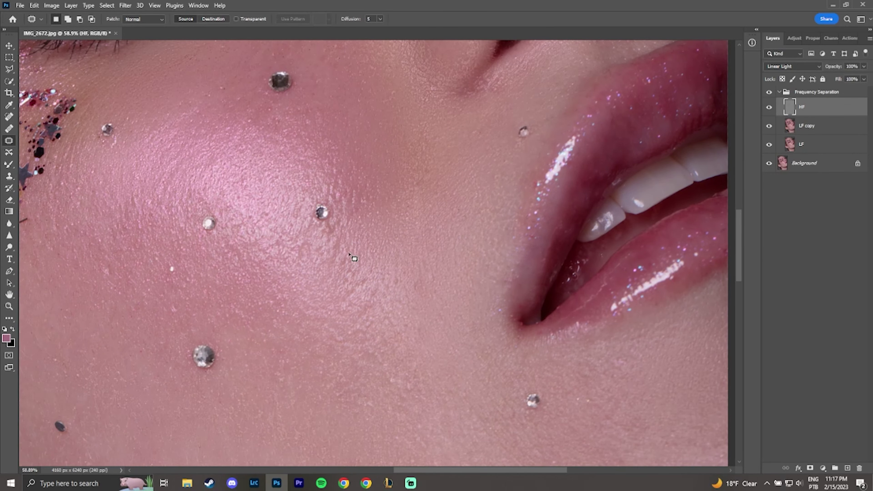
# Step: Patch the rough texture beside the gem on the cheek highlight with nearby clean skin
pyautogui.moveTo(341, 224)
pyautogui.mouseDown()
pyautogui.moveTo(332, 246)
pyautogui.moveTo(349, 214)
pyautogui.mouseUp()
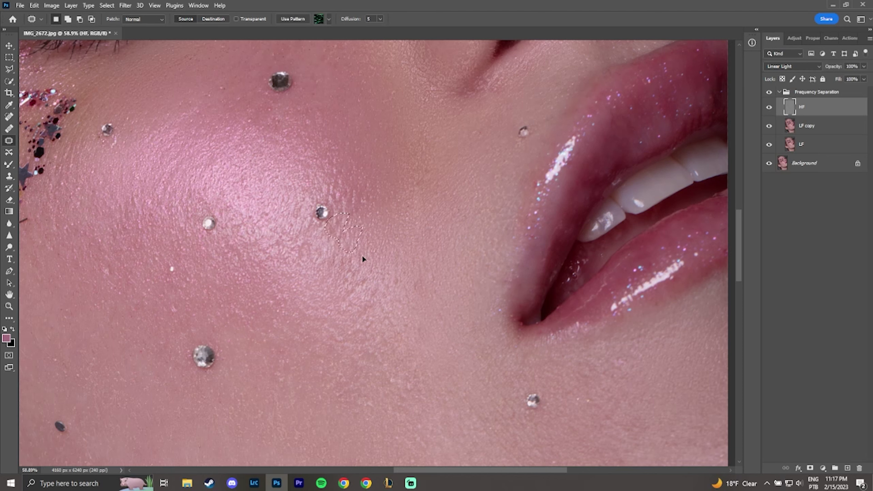
pyautogui.hotkey('ctrl', 'd')
pyautogui.moveTo(333, 255); pyautogui.dragTo(340, 253)
pyautogui.moveTo(339, 258); pyautogui.dragTo(376, 248)
pyautogui.hotkey('ctrl', 'd')
# Step: Patch the skin texture below the nostril on the HF layer, and clear the selection
pyautogui.scroll(-5, 355, 254)
pyautogui.moveTo(343, 168); pyautogui.dragTo(365, 263)
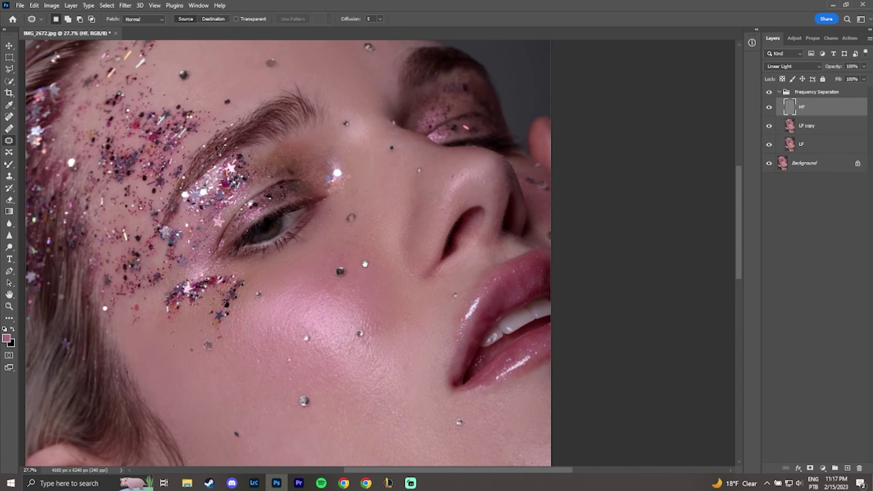
pyautogui.scroll(3, 474, 196)
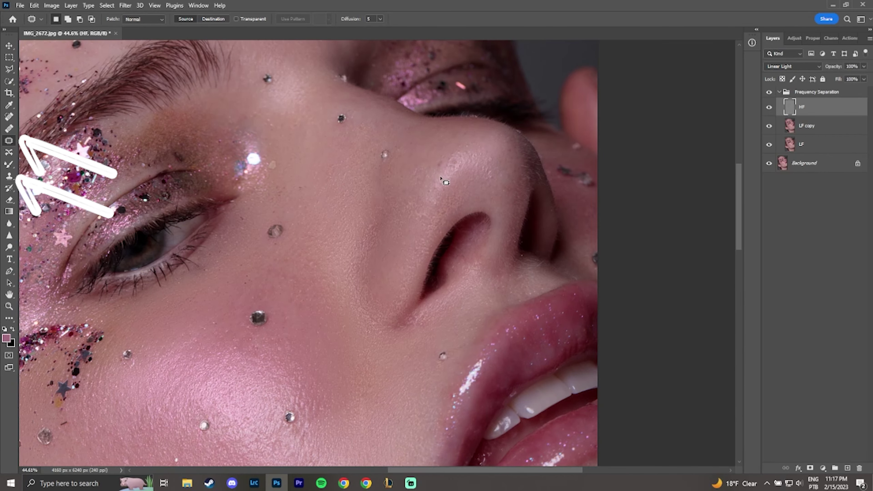
pyautogui.hotkey('alt', '[')
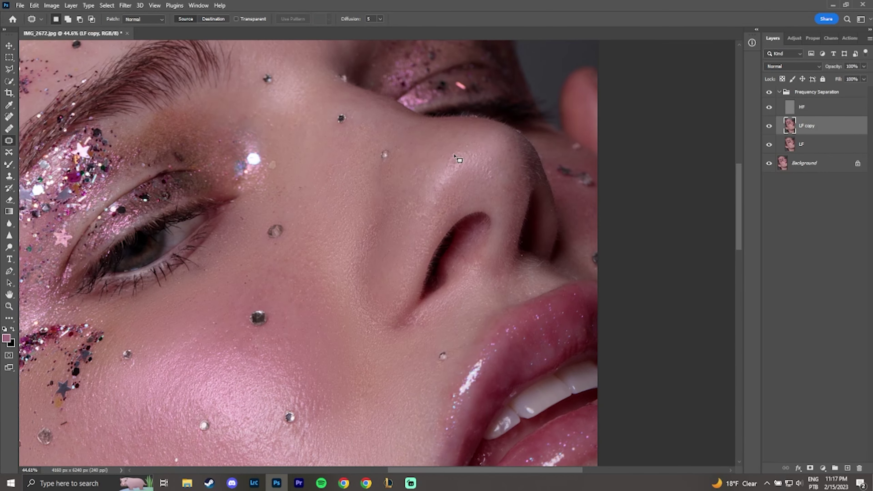
pyautogui.hotkey('alt', ']')
pyautogui.moveTo(429, 304); pyautogui.dragTo(414, 346)
pyautogui.hotkey('ctrl', 'd')
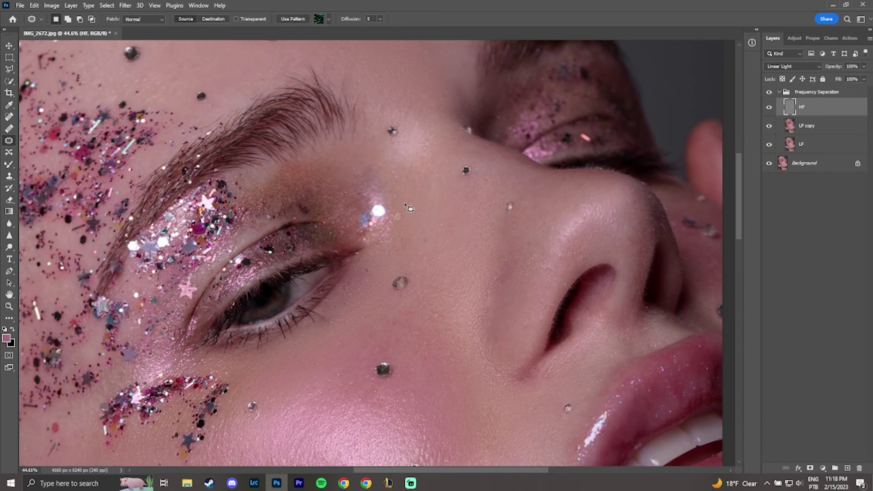
pyautogui.hotkey('ctrl', 'd')
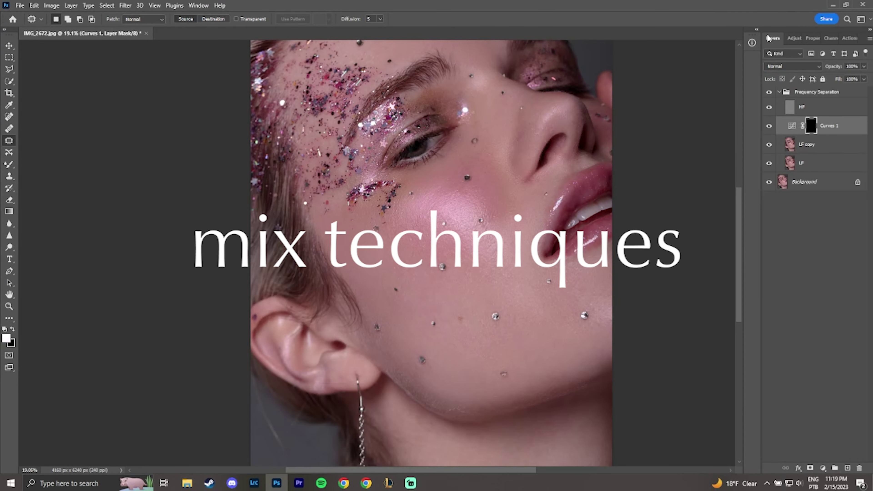
# Step: Prepare a smaller brush with default colors for painting on the Curves 1 layer mask
pyautogui.press('b')
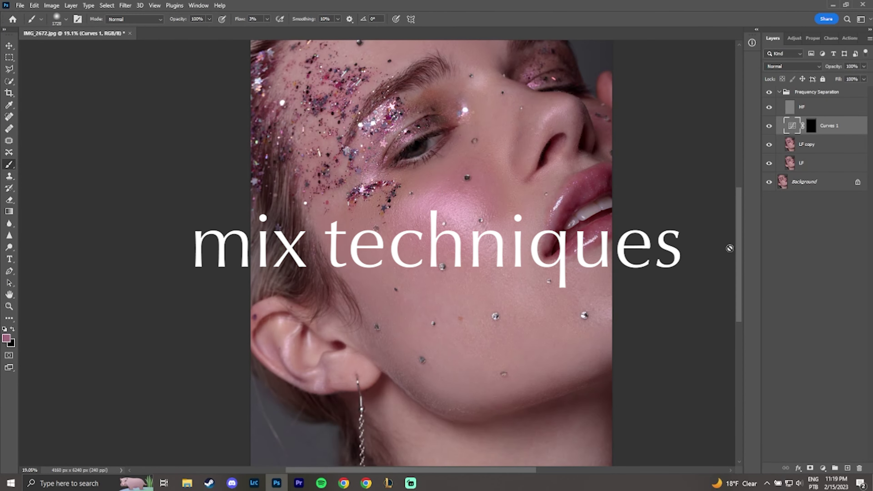
pyautogui.press('[')
pyautogui.press('[')
pyautogui.press('[')
pyautogui.press('[')
pyautogui.press('d')
pyautogui.click(811, 127)
# Step: Paint white on the Curves 1 mask around the eye and upper cheek, adapting the brush size to each area
pyautogui.moveTo(429, 206); pyautogui.dragTo(392, 211)
pyautogui.press('[')
pyautogui.press('[')
pyautogui.press('[')
pyautogui.press('[')
pyautogui.press('[')
pyautogui.press('[')
pyautogui.scroll(-2, 476, 132)
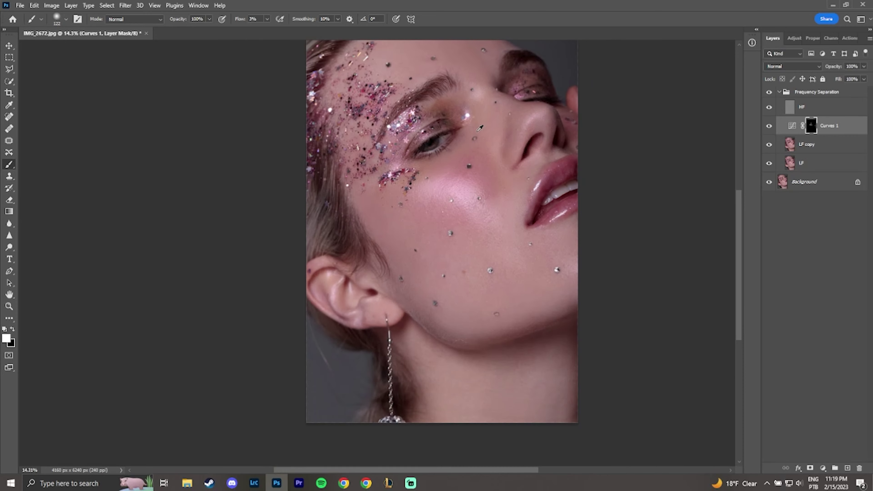
pyautogui.press(']')
pyautogui.press(']')
pyautogui.press(']')
pyautogui.press(']')
pyautogui.press(']')
pyautogui.scroll(6, 399, 107)
# Step: Add a Color Balance adjustment layer above Curves 1, shift its color balance slightly, and invert its mask to black
pyautogui.click(794, 38)
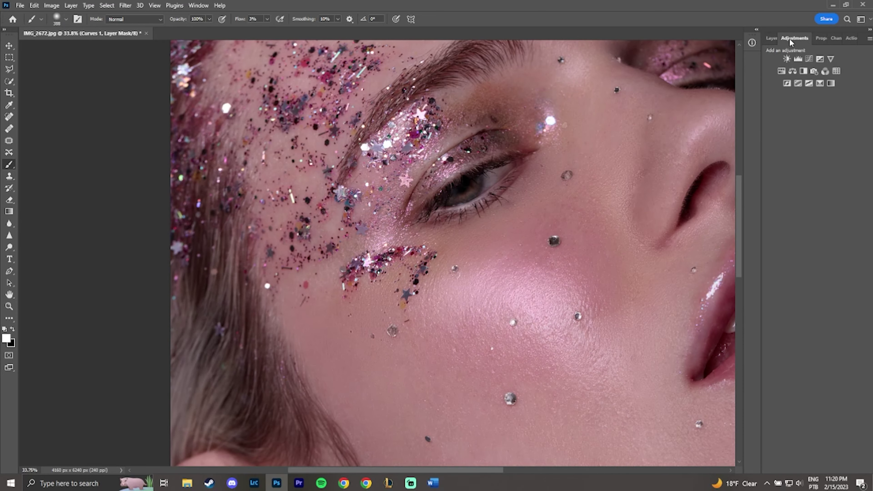
pyautogui.click(792, 71)
pyautogui.moveTo(801, 103); pyautogui.dragTo(794, 101)
pyautogui.click(772, 38)
pyautogui.hotkey('ctrl', 'i')
# Step: Paint white on the Color Balance 1 mask to apply the color correction around the glittered temple
pyautogui.click(6, 338)
pyautogui.click(522, 105)
pyautogui.scroll(1, 408, 175)
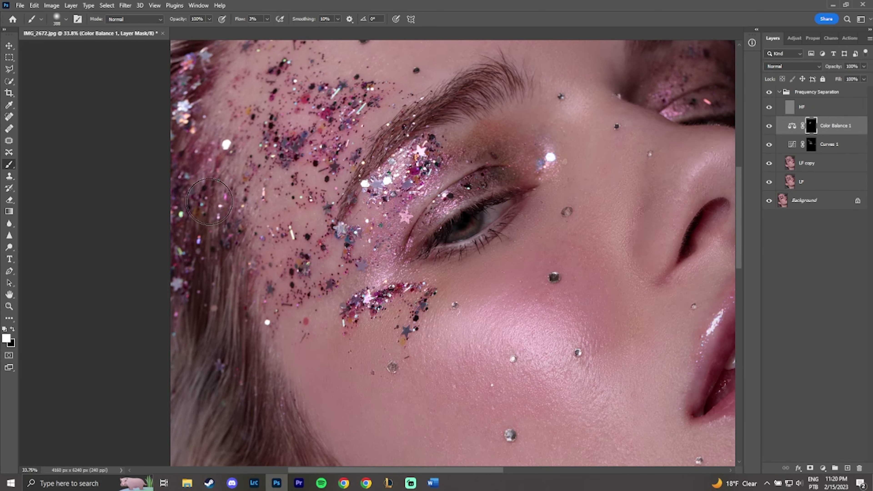
pyautogui.scroll(-2, 607, 95)
pyautogui.scroll(-1, 682, 250)
pyautogui.scroll(3, 464, 141)
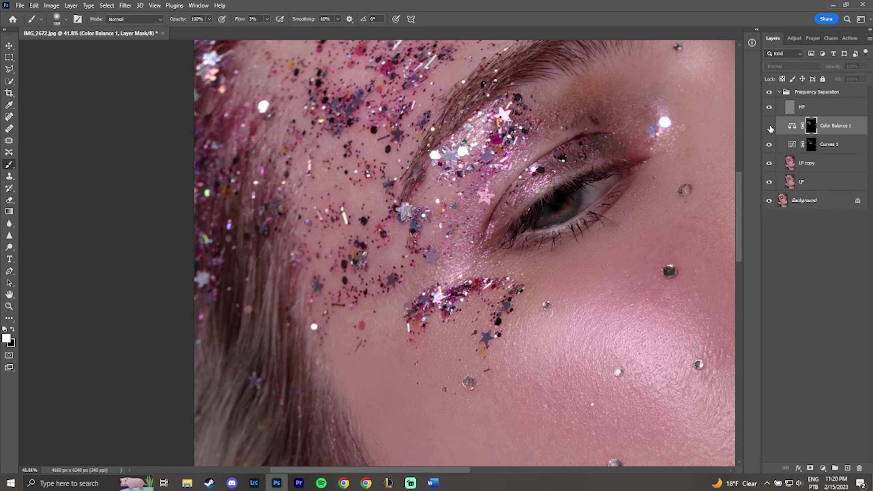
# Step: Compare the portrait with and without the Color Balance 1 layer and the whole Frequency Separation group
pyautogui.click(768, 126)
pyautogui.click(768, 126)
pyautogui.scroll(-5, 339, 159)
pyautogui.moveTo(339, 158); pyautogui.dragTo(348, 164)
pyautogui.click(769, 93)
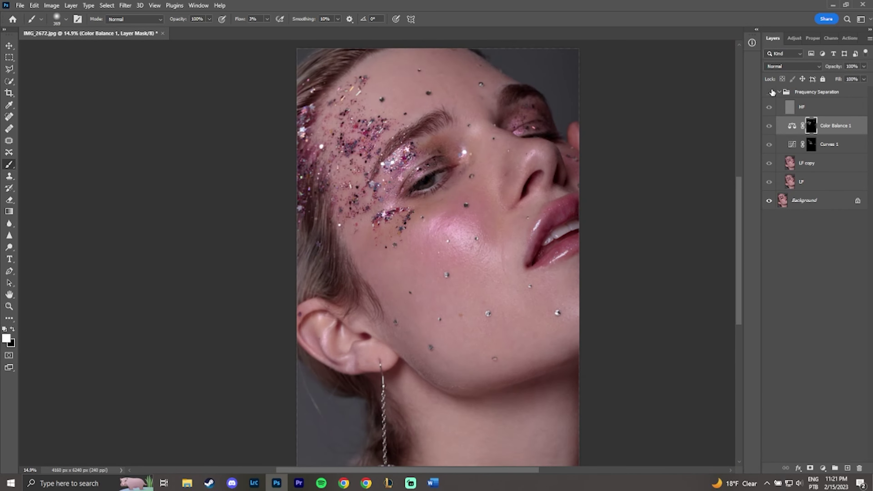
pyautogui.click(770, 92)
# Step: Add a second Curves adjustment layer and set its blend mode to Luminosity
pyautogui.click(794, 38)
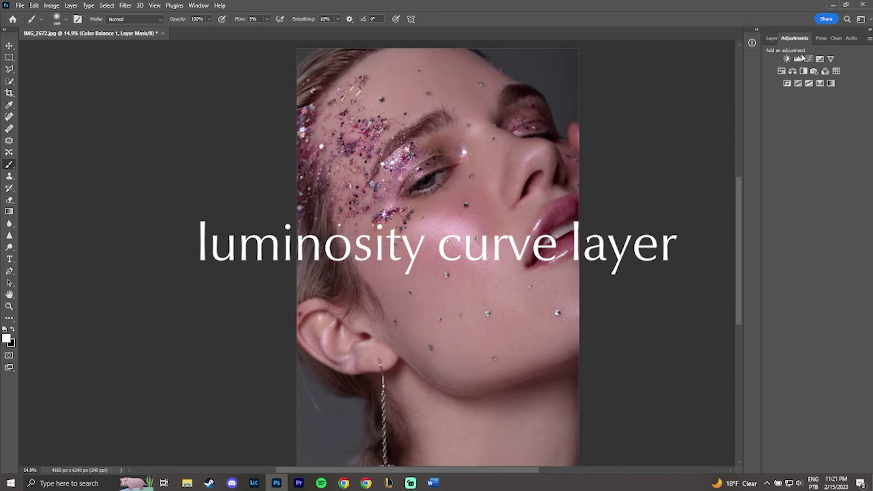
pyautogui.click(802, 55)
pyautogui.click(773, 39)
pyautogui.click(792, 66)
pyautogui.click(771, 285)
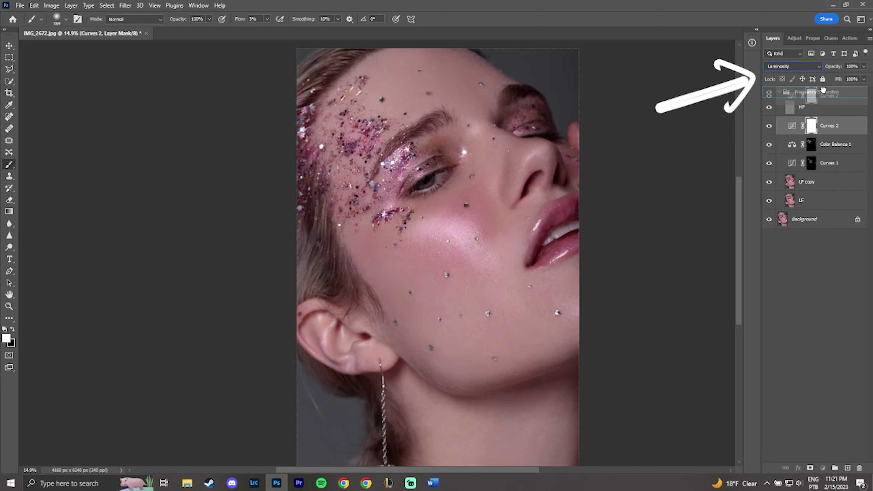
# Step: Move Curves 2 above the Frequency Separation group and adjust the highlight and shadow points of its curve
pyautogui.doubleClick(792, 126)
pyautogui.click(823, 129)
pyautogui.moveTo(839, 113); pyautogui.dragTo(838, 111)
pyautogui.moveTo(804, 140); pyautogui.dragTo(807, 140)
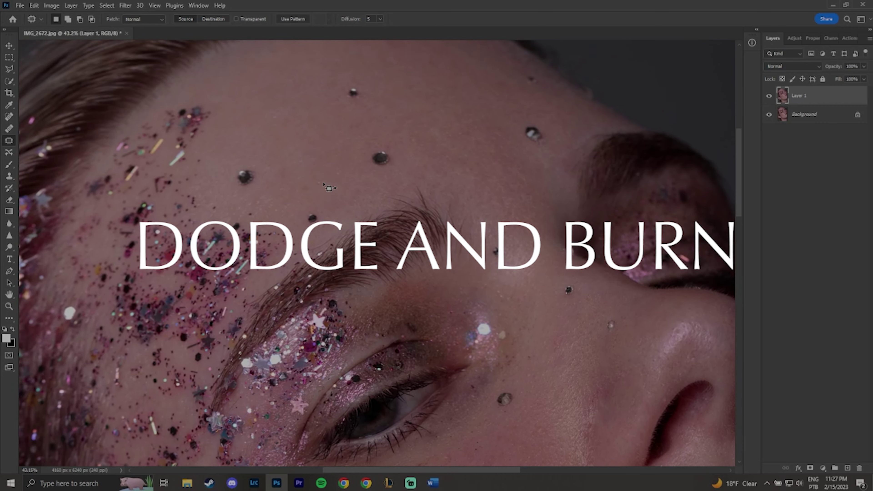
# Step: Patch blemishes on Layer 1 across the forehead, beside the nose and on the upper cheek
pyautogui.click(298, 151)
pyautogui.moveTo(333, 166); pyautogui.dragTo(450, 211)
pyautogui.moveTo(666, 365); pyautogui.dragTo(418, 205)
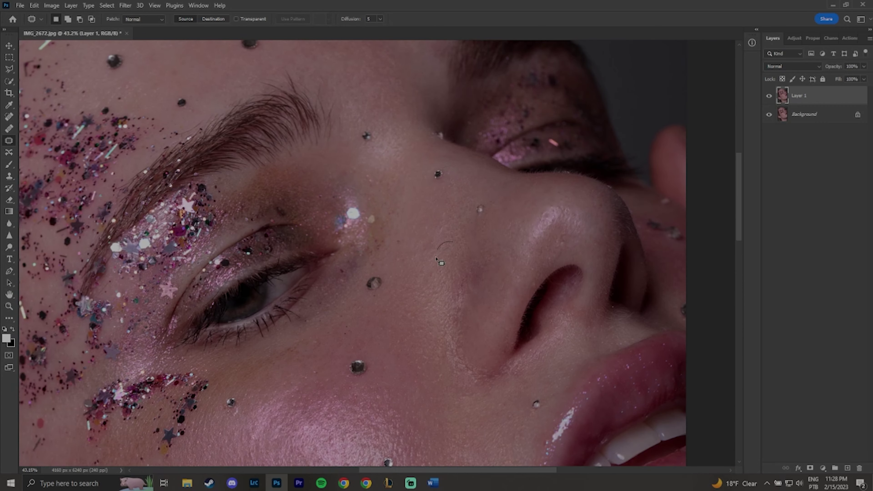
pyautogui.moveTo(571, 239); pyautogui.dragTo(508, 235)
pyautogui.moveTo(382, 271); pyautogui.dragTo(390, 257)
pyautogui.moveTo(376, 320); pyautogui.dragTo(434, 192)
pyautogui.moveTo(417, 178); pyautogui.dragTo(422, 186)
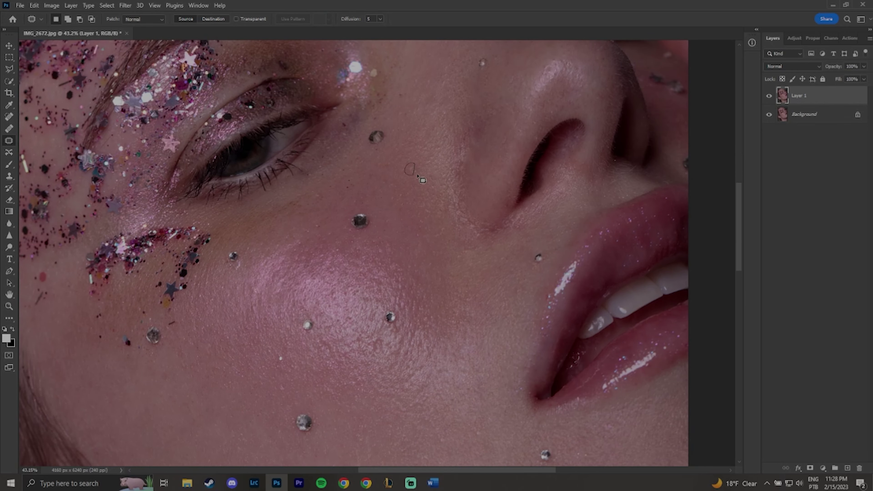
pyautogui.hotkey('ctrl', 'd')
# Step: Compare the whole portrait with and without the retouched Layer 1
pyautogui.scroll(-6, 393, 222)
pyautogui.moveTo(400, 269); pyautogui.dragTo(400, 240)
pyautogui.scroll(-3, 429, 177)
pyautogui.moveTo(330, 169); pyautogui.dragTo(350, 197)
pyautogui.click(769, 96)
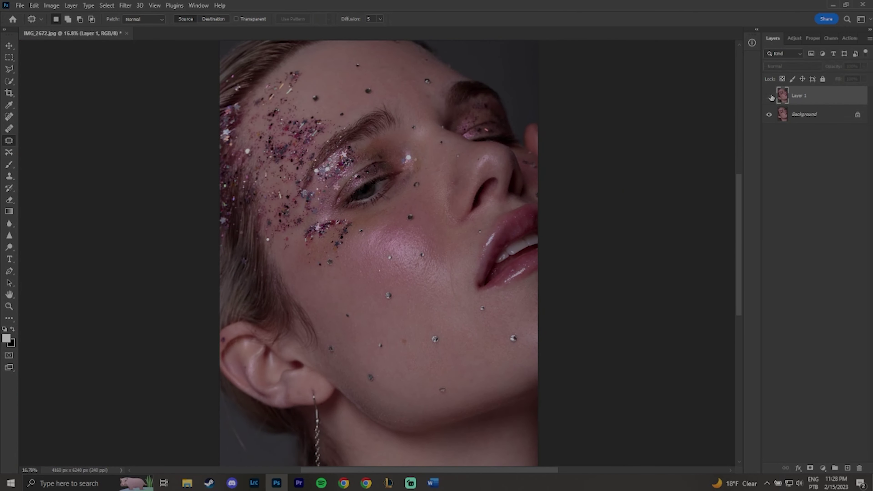
pyautogui.click(769, 96)
# Step: Add a brightening Curves adjustment above Layer 1 by raising the midtones, and invert its mask to black
pyautogui.scroll(7, 395, 189)
pyautogui.moveTo(429, 165); pyautogui.dragTo(433, 251)
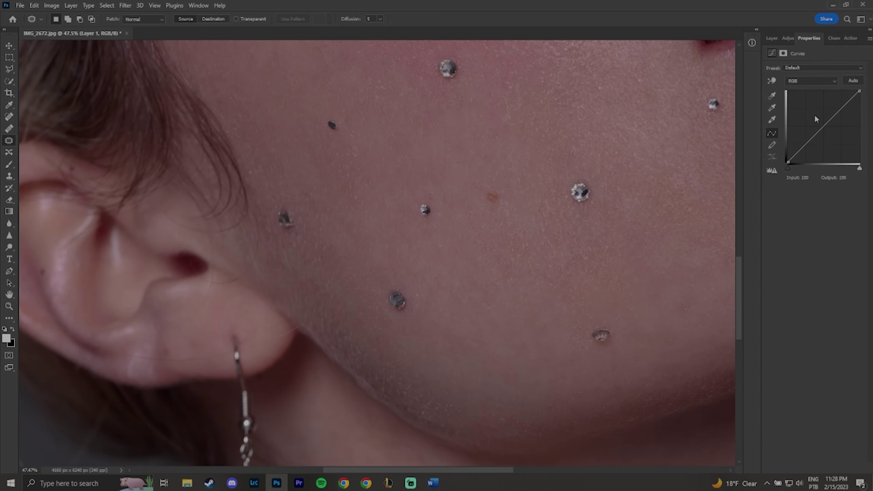
pyautogui.moveTo(815, 118); pyautogui.dragTo(820, 122)
pyautogui.click(771, 38)
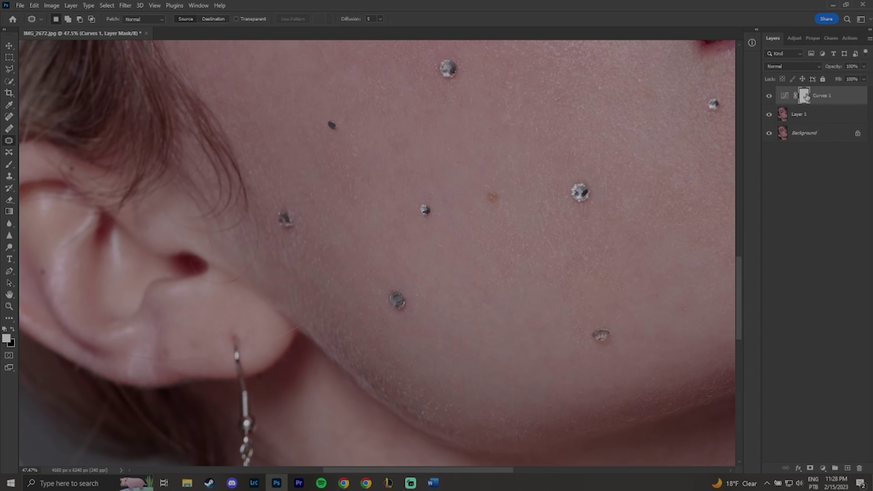
pyautogui.hotkey('ctrl', 'i')
# Step: Set up a soft 62 px brush with 1% flow and a white foreground for dodging on the Curves 1 mask
pyautogui.press('b')
pyautogui.moveTo(314, 239); pyautogui.dragTo(332, 254)
pyautogui.hotkey('shift', '0')
pyautogui.hotkey('shift', '1')
pyautogui.rightClick(340, 241)
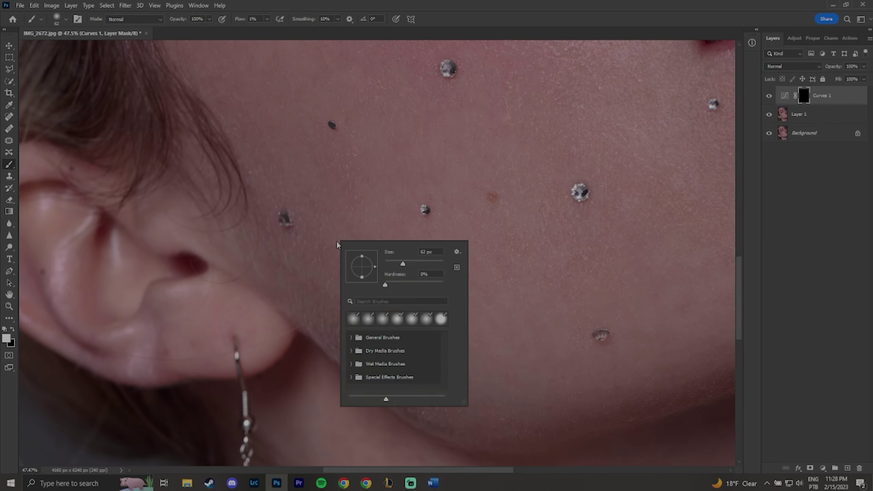
pyautogui.press('Escape')
pyautogui.press('x')
pyautogui.click(3, 329)
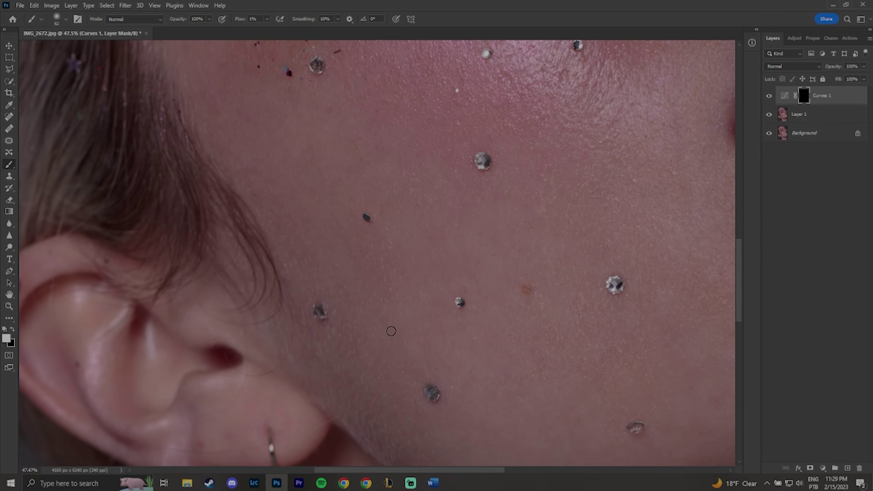
# Step: Dodge the dark patches on the lower cheek and jaw by painting white on the Curves 1 mask
pyautogui.moveTo(388, 325); pyautogui.dragTo(393, 363)
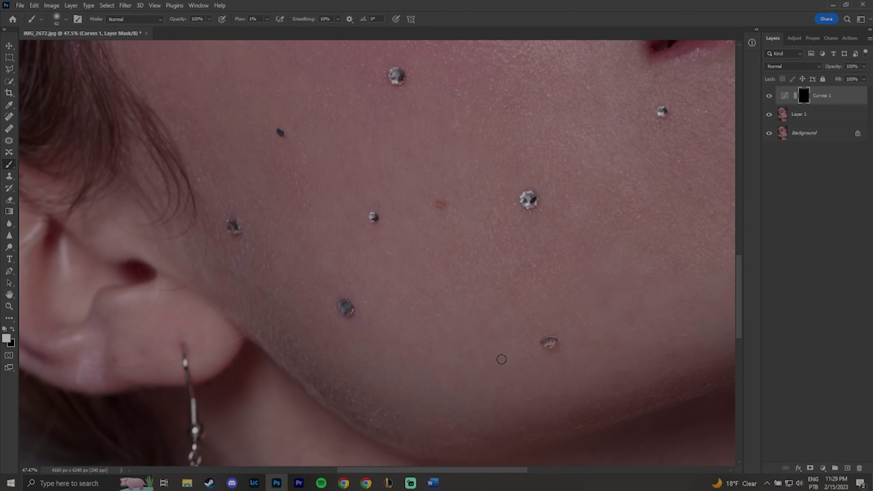
pyautogui.hscroll(4, 495, 348)
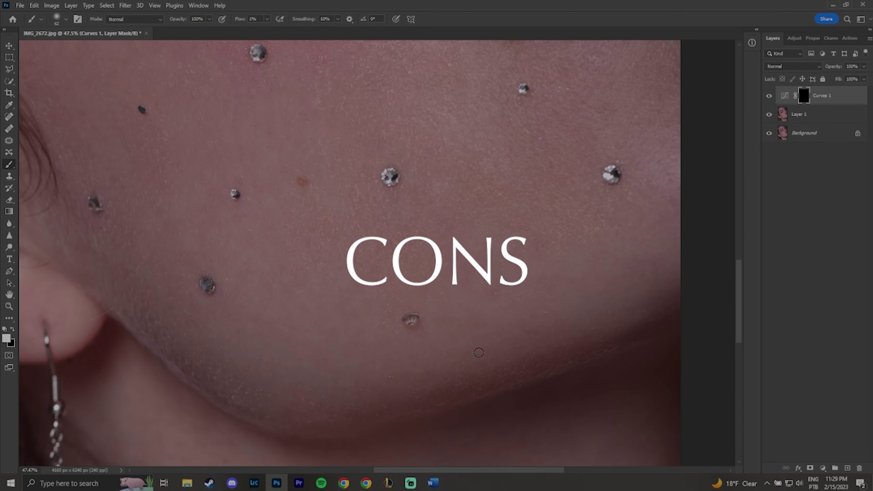
pyautogui.moveTo(508, 280); pyautogui.dragTo(414, 358)
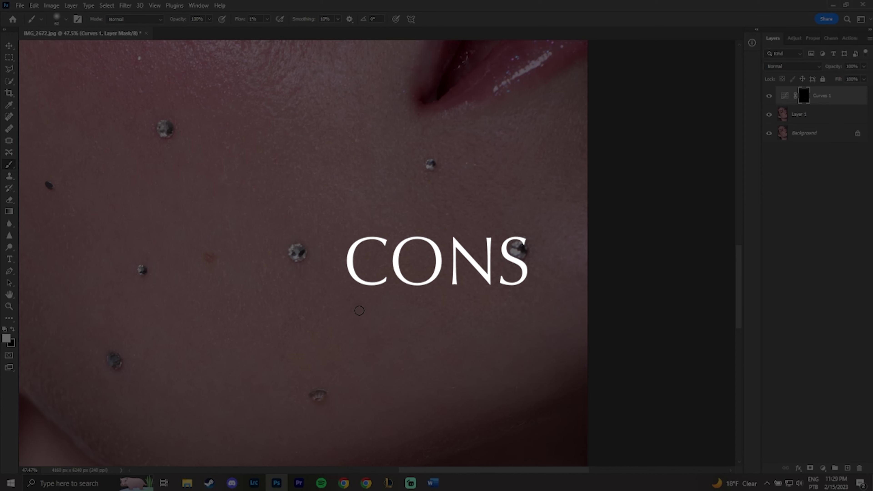
pyautogui.scroll(2, 349, 294)
pyautogui.hscroll(-2, 348, 294)
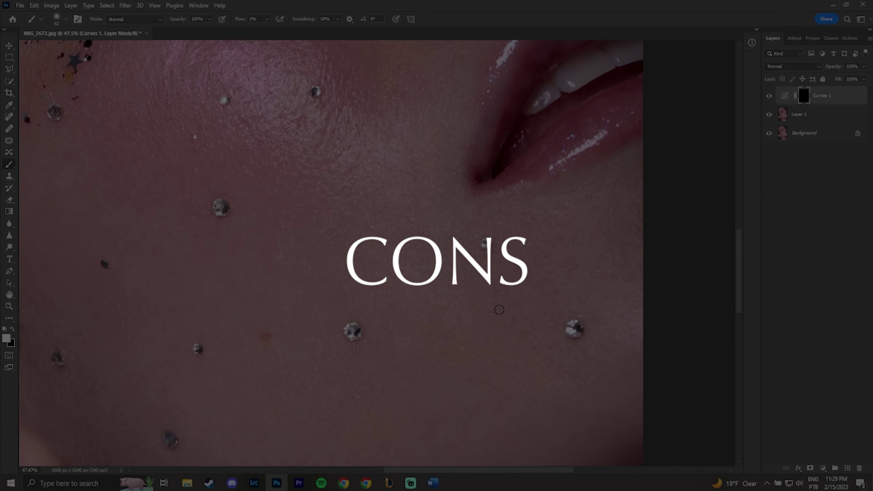
# Step: Dodge the fine dark patches on the lower cheek and highlight area with a smaller 29 px brush on the Curves 1 mask
pyautogui.scroll(3, 516, 283)
pyautogui.moveTo(511, 296); pyautogui.dragTo(500, 299)
pyautogui.moveTo(493, 306); pyautogui.dragTo(488, 307)
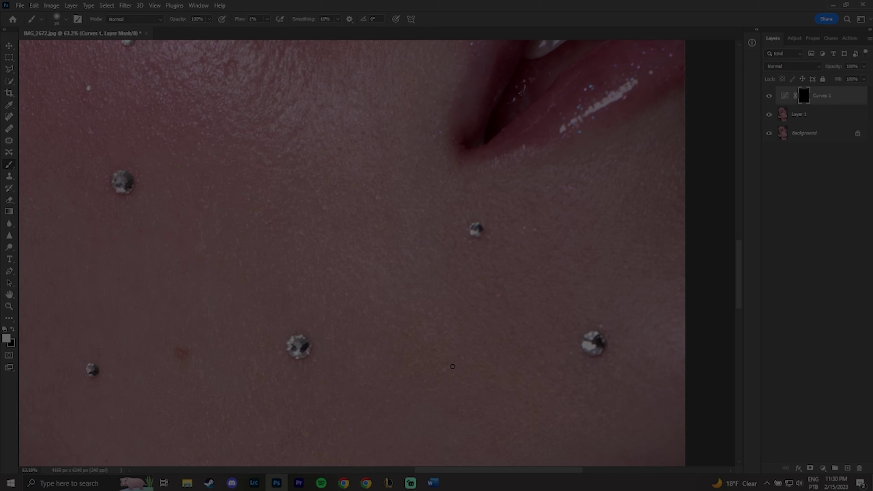
pyautogui.moveTo(339, 102); pyautogui.dragTo(418, 299)
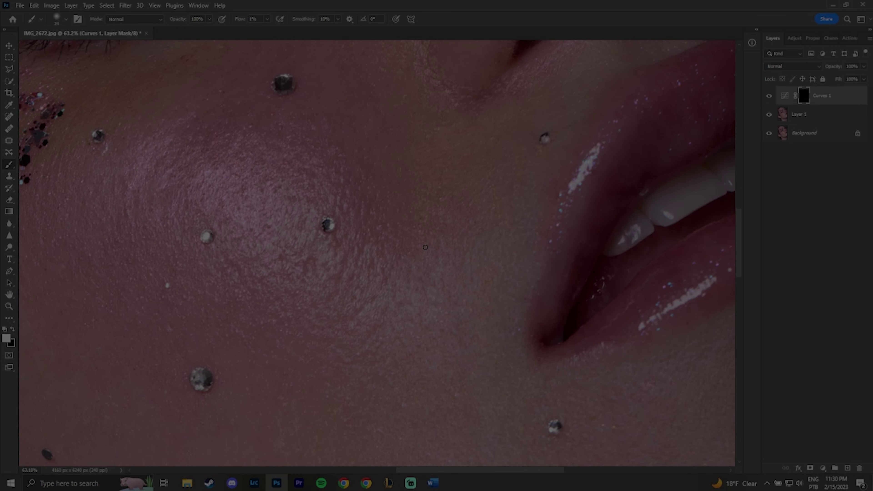
pyautogui.scroll(2, 432, 243)
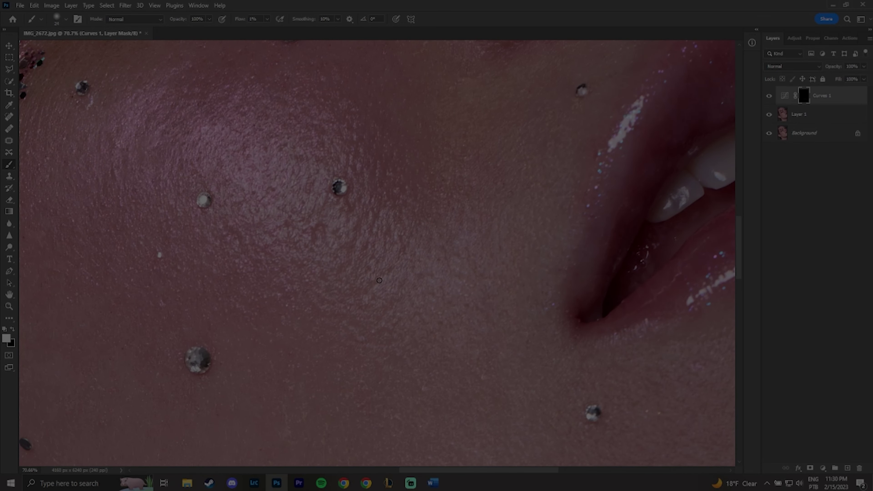
pyautogui.hscroll(-2, 370, 304)
pyautogui.scroll(1, 384, 300)
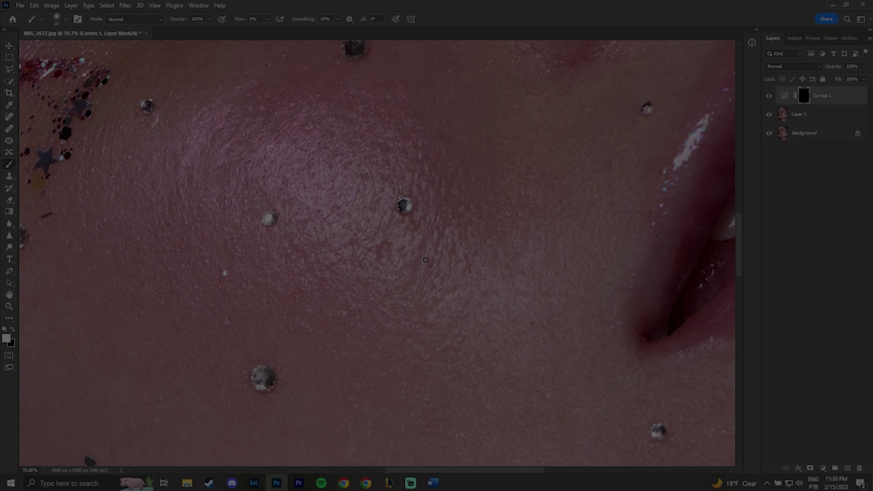
pyautogui.scroll(-6, 388, 240)
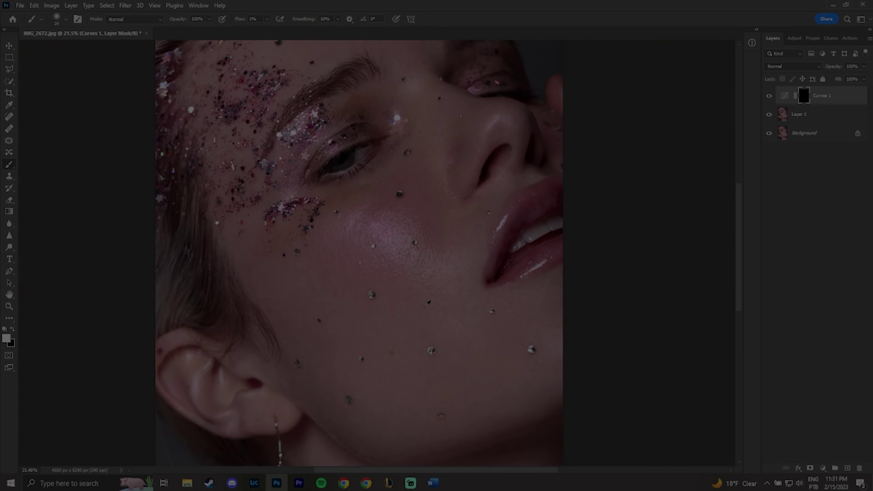
pyautogui.scroll(3, 338, 299)
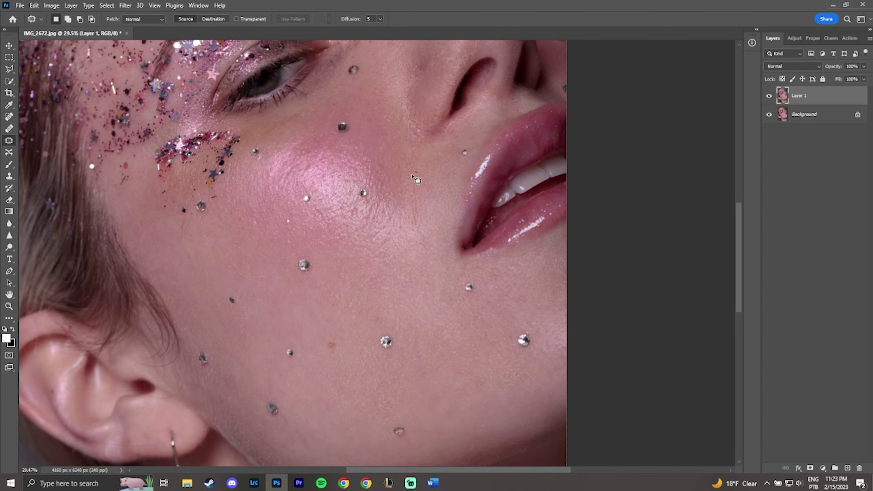
# Step: Patch the blemishes on Layer 1 in the area between the cheek highlight and the nose
pyautogui.moveTo(414, 174)
pyautogui.mouseDown()
pyautogui.moveTo(430, 237)
pyautogui.moveTo(420, 179)
pyautogui.mouseUp()
pyautogui.hotkey('ctrl', 'd')
pyautogui.moveTo(416, 210)
pyautogui.mouseDown()
pyautogui.moveTo(392, 246)
pyautogui.moveTo(414, 211)
pyautogui.moveTo(418, 219)
pyautogui.mouseUp()
pyautogui.moveTo(417, 217); pyautogui.dragTo(410, 235)
pyautogui.hotkey('ctrl', 'd')
pyautogui.hotkey('ctrl', 'd')
# Step: Patch the uneven spots on Layer 1 across the cheek, above the eyebrow and along the hairline
pyautogui.scroll(-1, 367, 390)
pyautogui.moveTo(372, 359); pyautogui.dragTo(356, 372)
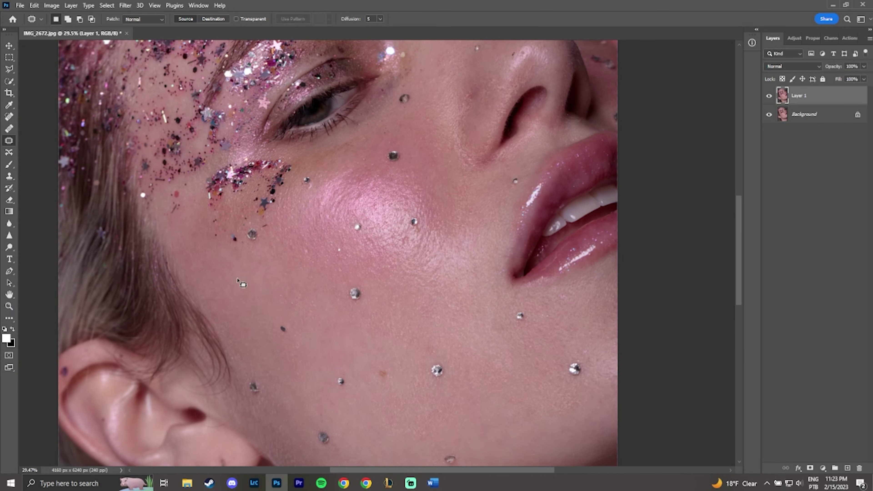
pyautogui.moveTo(263, 279); pyautogui.dragTo(286, 299)
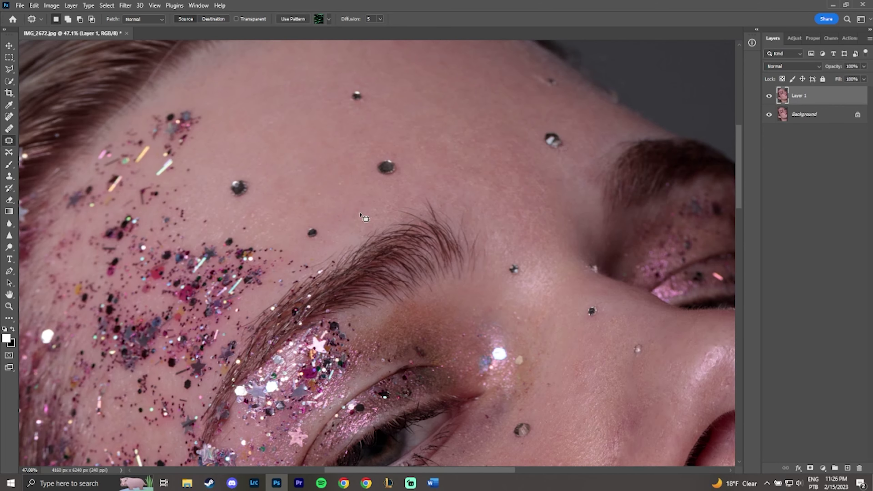
pyautogui.moveTo(360, 213); pyautogui.dragTo(278, 230)
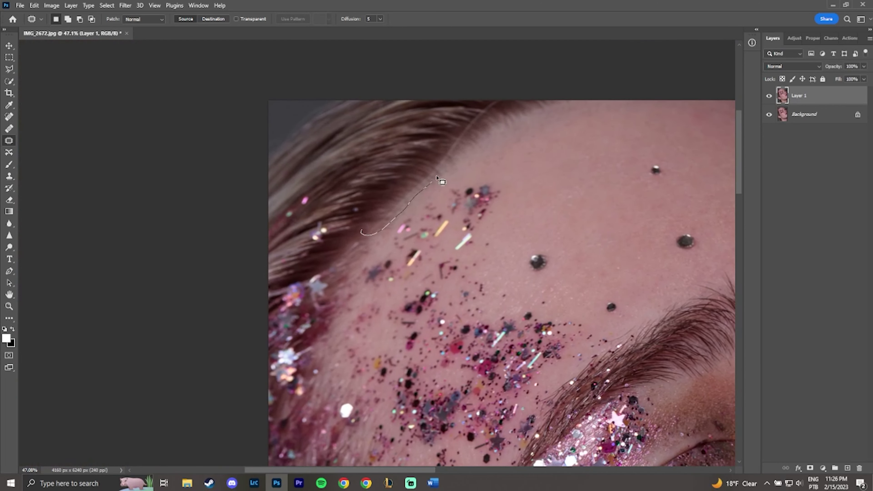
pyautogui.moveTo(436, 175)
pyautogui.mouseDown()
pyautogui.moveTo(416, 196)
pyautogui.moveTo(496, 101)
pyautogui.mouseUp()
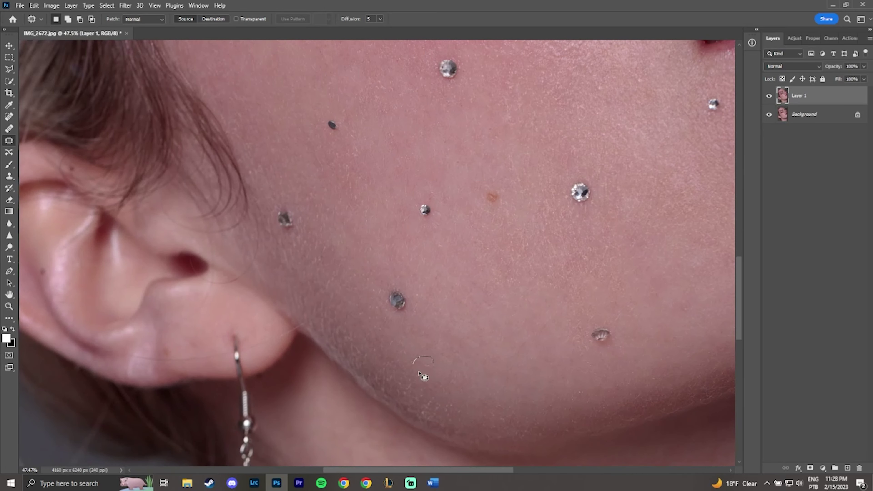
# Step: Add a Curves adjustment above Layer 1, raise the midtones from input 118 to output 142, and invert its mask to black
pyautogui.click(792, 39)
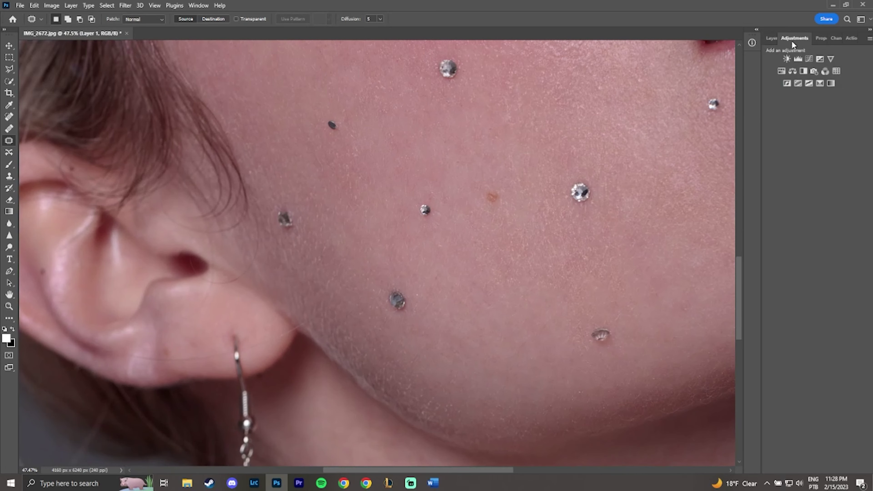
pyautogui.click(809, 59)
pyautogui.moveTo(819, 131); pyautogui.dragTo(820, 122)
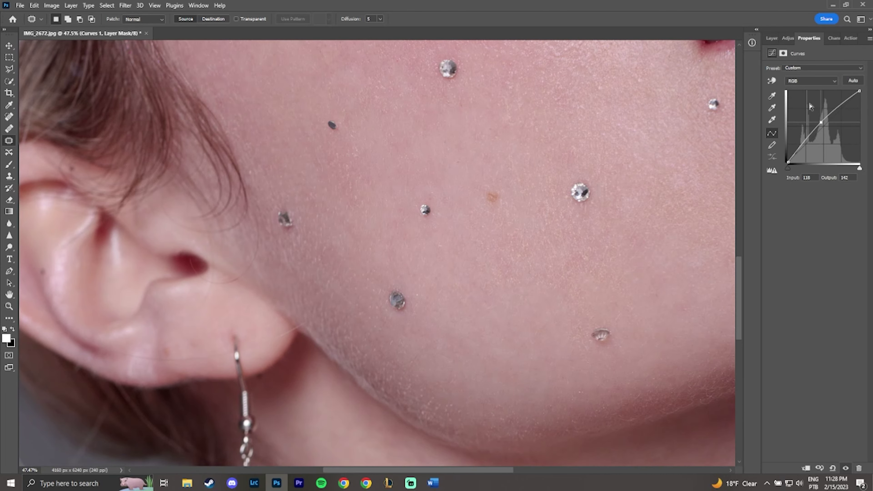
pyautogui.click(772, 39)
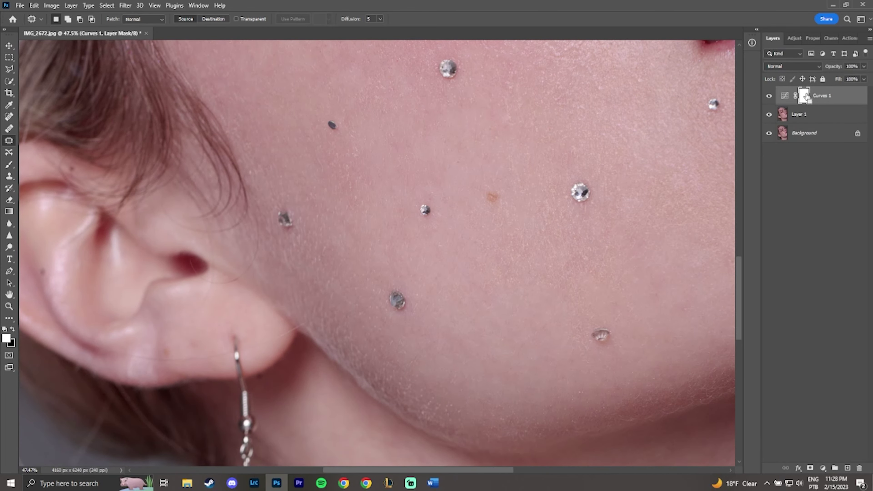
pyautogui.hotkey('ctrl', 'i')
# Step: Set up a 62 px brush with 0% hardness, 1% flow and a white foreground for painting on the Curves 1 mask
pyautogui.click(9, 164)
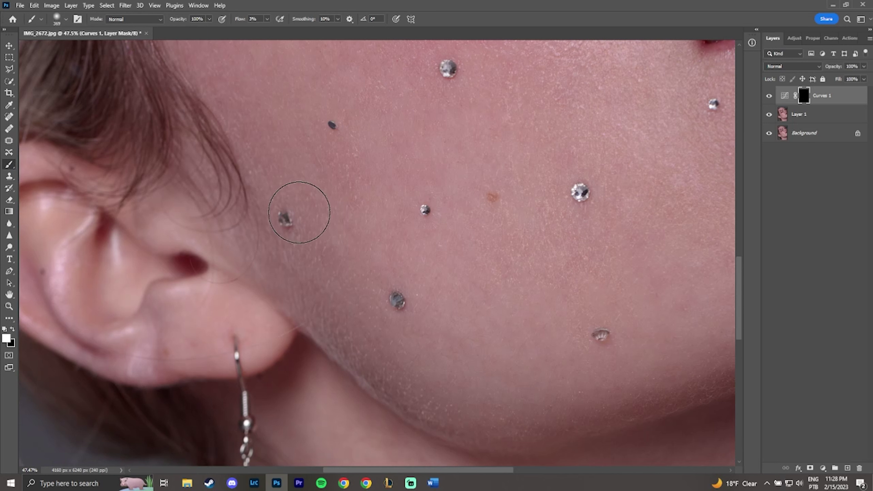
pyautogui.moveTo(313, 240); pyautogui.dragTo(290, 238)
pyautogui.click(267, 18)
pyautogui.moveTo(267, 30); pyautogui.dragTo(266, 31)
pyautogui.click(330, 265)
pyautogui.press('alt')
pyautogui.rightClick(337, 244)
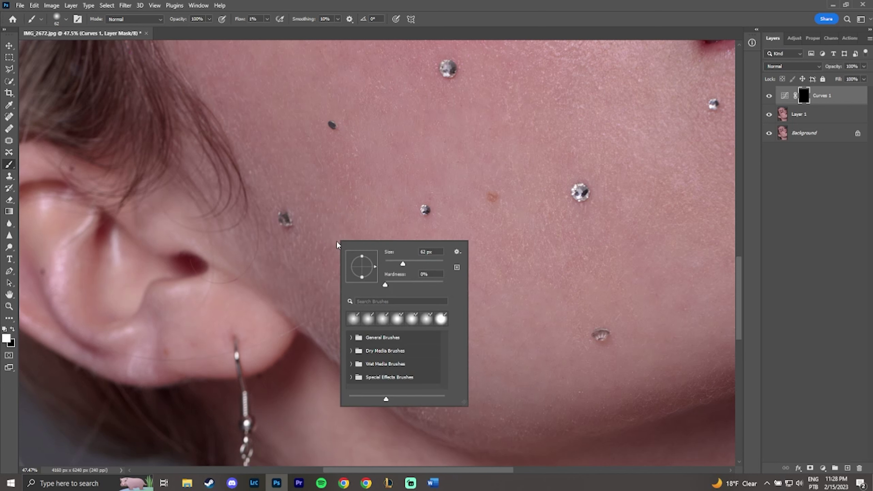
pyautogui.click(319, 241)
pyautogui.keyDown('alt'); pyautogui.click(330, 256); pyautogui.keyUp('alt')
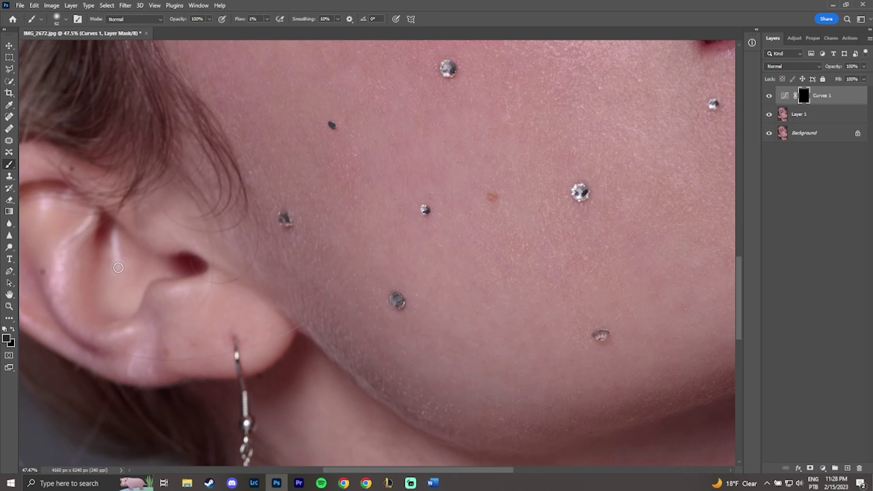
pyautogui.click(4, 330)
# Step: Dodge the dark patches across the cheek, jaw and chin by painting white on the Curves 1 mask
pyautogui.moveTo(361, 218); pyautogui.dragTo(405, 308)
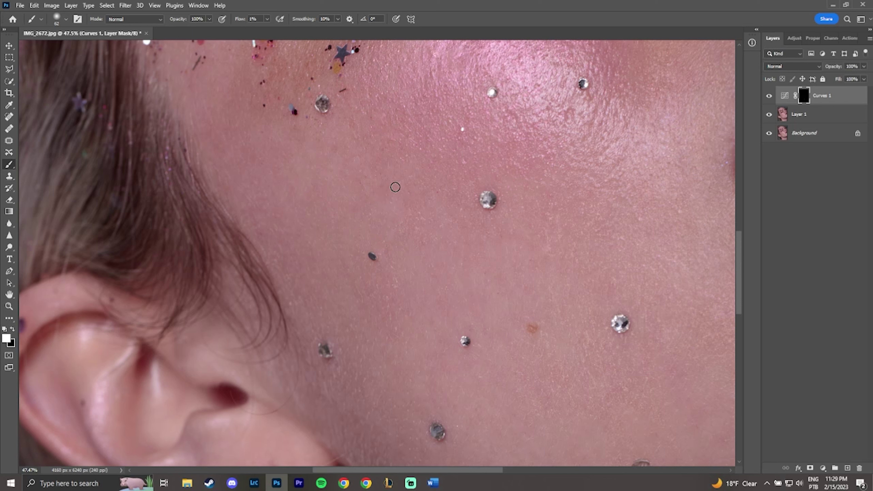
pyautogui.moveTo(492, 391); pyautogui.dragTo(401, 267)
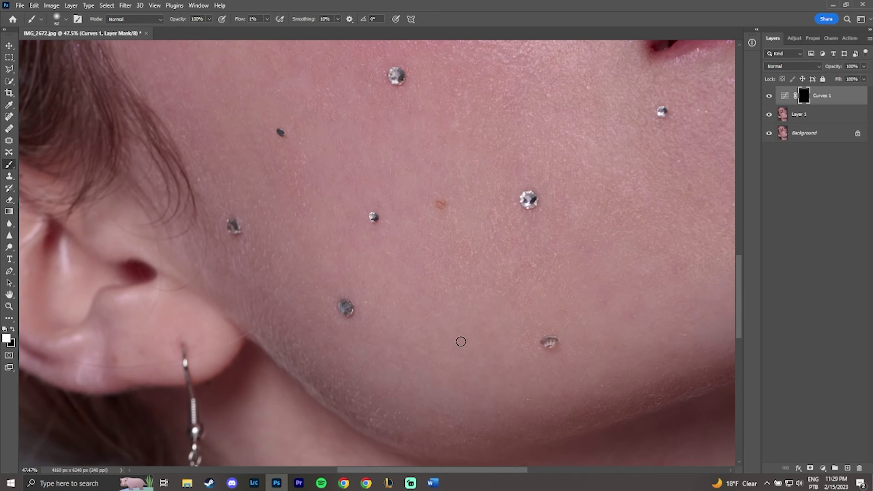
pyautogui.moveTo(495, 353); pyautogui.dragTo(357, 331)
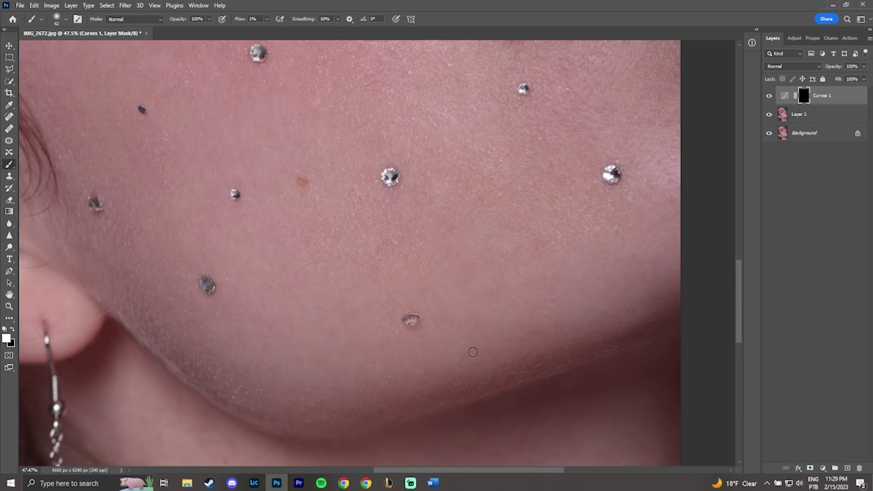
pyautogui.moveTo(431, 322); pyautogui.dragTo(409, 367)
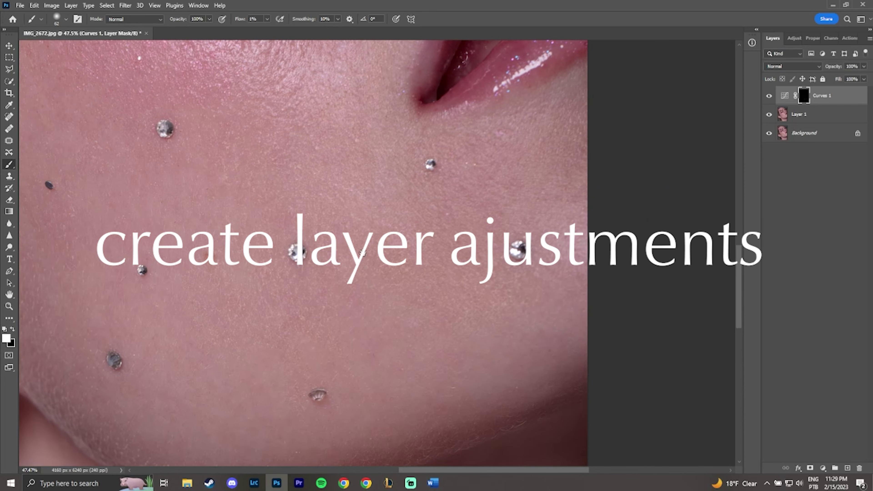
pyautogui.moveTo(362, 252); pyautogui.dragTo(418, 331)
pyautogui.scroll(3, 514, 294)
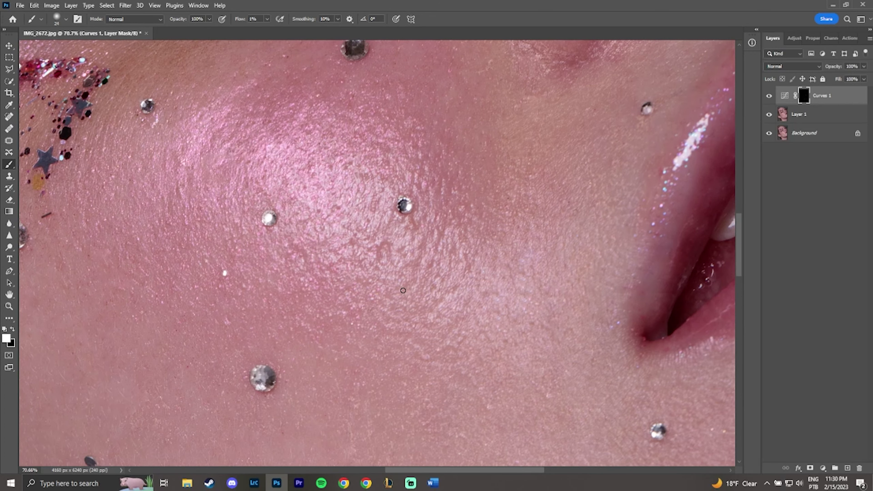
# Step: Dodge the cheek and under-eye area with larger brushes on the Curves 1 mask, checking the result on the whole face
pyautogui.scroll(-6, 382, 247)
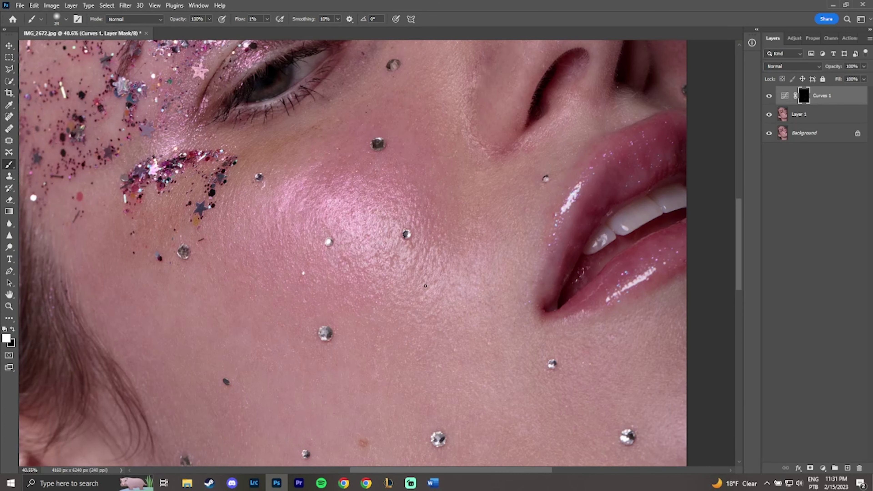
pyautogui.scroll(3, 358, 296)
pyautogui.scroll(2, 357, 296)
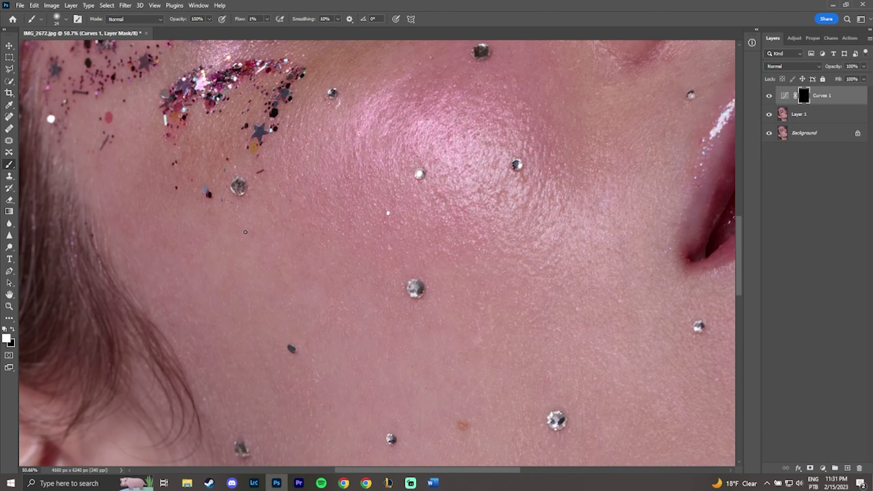
pyautogui.scroll(-2, 273, 299)
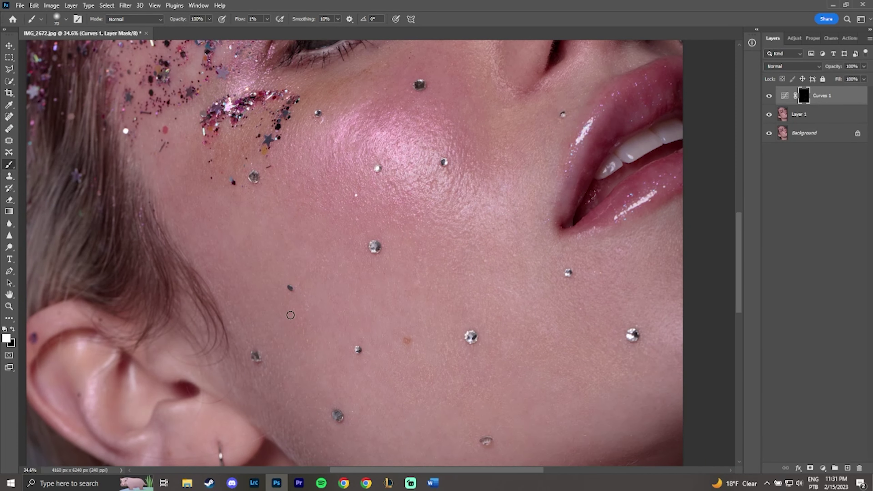
pyautogui.scroll(-3, 463, 340)
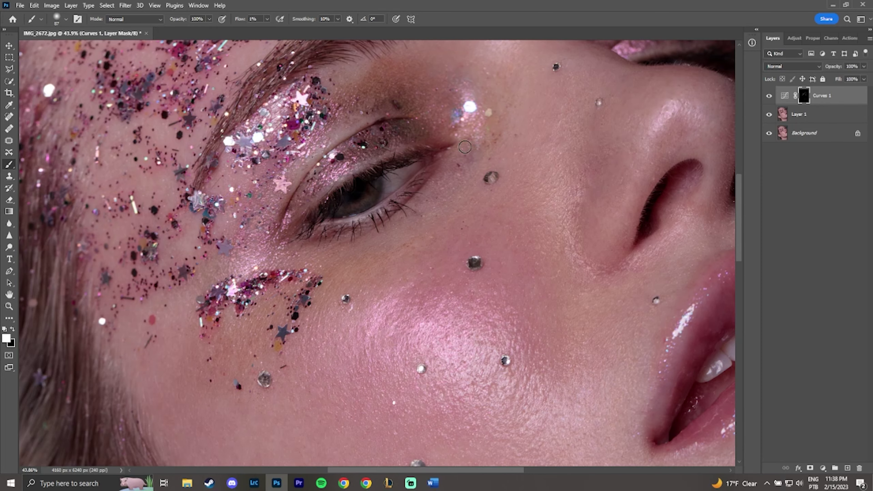
pyautogui.scroll(-4, 471, 195)
pyautogui.scroll(4, 481, 170)
pyautogui.scroll(-4, 511, 171)
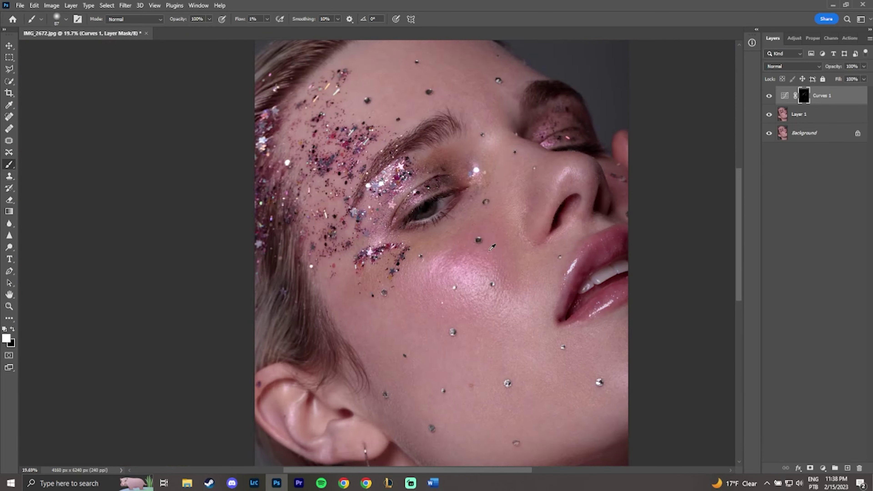
# Step: Dodge the remaining uneven patches along the lower cheek and jaw with a 115 px brush on the Curves 1 mask
pyautogui.scroll(3, 512, 171)
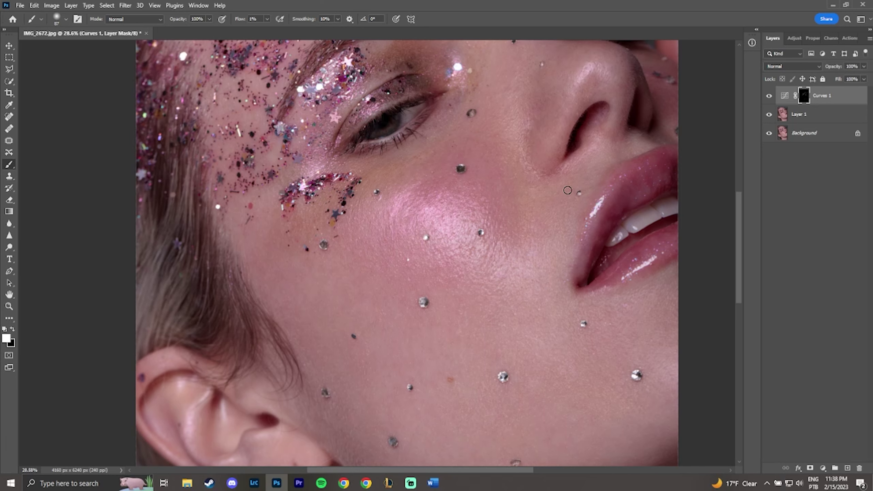
pyautogui.scroll(4, 491, 228)
pyautogui.scroll(-3, 429, 269)
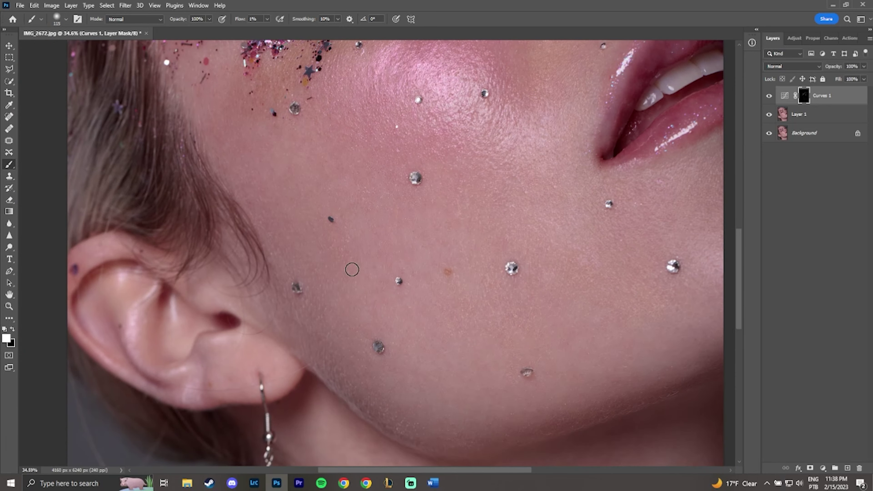
pyautogui.scroll(-4, 267, 225)
pyautogui.scroll(3, 614, 308)
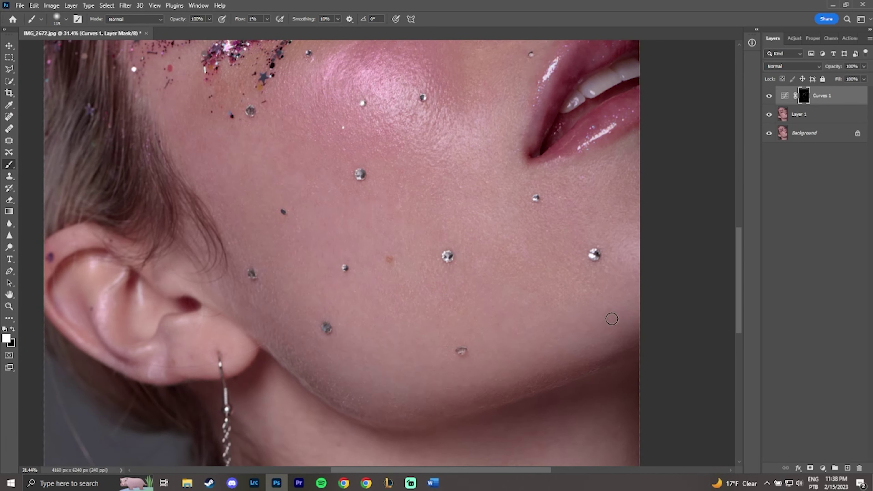
pyautogui.scroll(2, 584, 255)
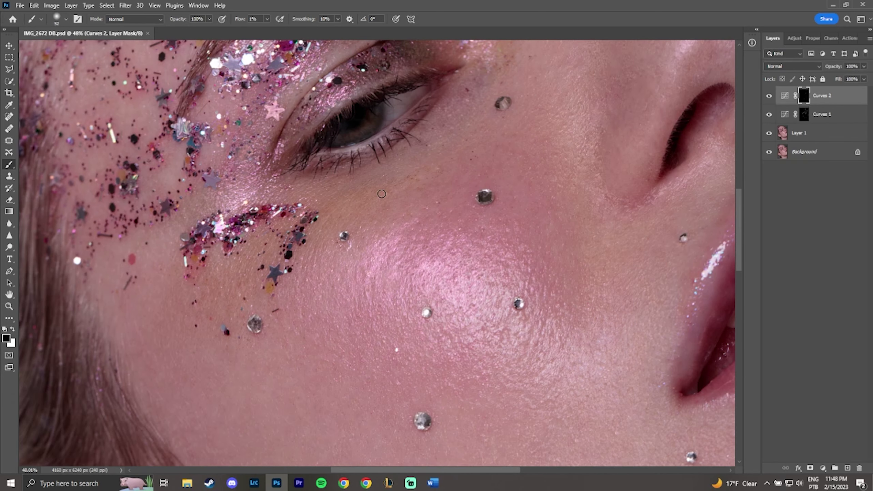
# Step: Adjust the Reds of a Black & White check layer on top, and work on the cheek's patches on the Curves 1 mask with white
pyautogui.hotkey('alt', '[')
pyautogui.press('x')
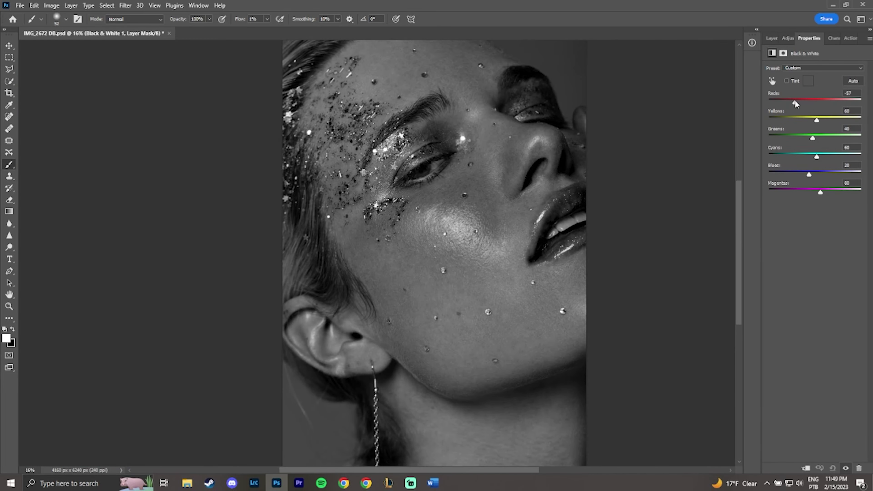
pyautogui.moveTo(804, 102)
pyautogui.mouseDown()
pyautogui.moveTo(790, 102)
pyautogui.moveTo(802, 102)
pyautogui.mouseUp()
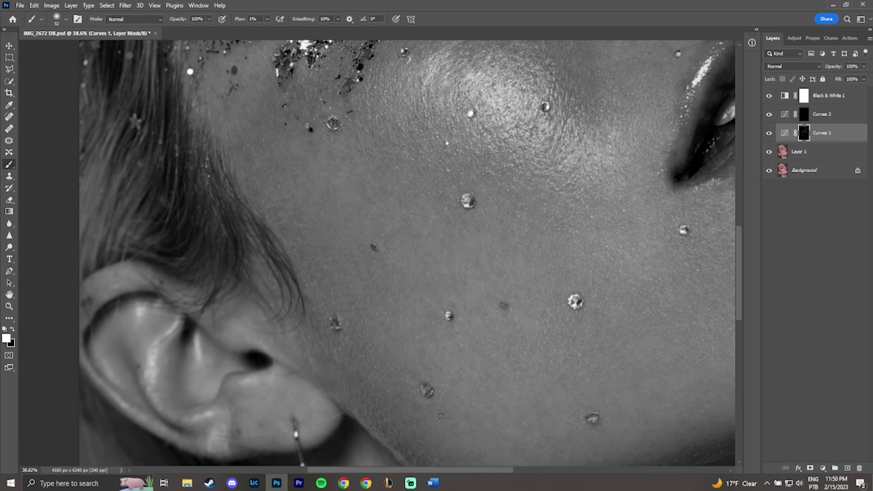
pyautogui.scroll(-3, 442, 415)
pyautogui.scroll(6, 319, 282)
pyautogui.scroll(3, 294, 311)
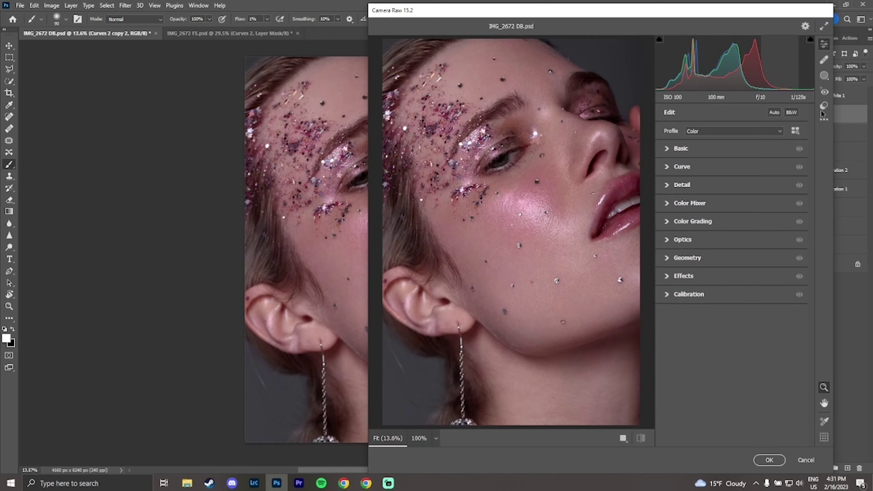
# Step: Apply the Camera Raw filter to the merged layer Curves 2 copy 2 with the adjustment amount set to 50
pyautogui.click(803, 131)
pyautogui.scroll(-4, 713, 402)
pyautogui.click(700, 285)
pyautogui.moveTo(731, 333); pyautogui.dragTo(707, 333)
pyautogui.click(777, 326)
pyautogui.write('50')
pyautogui.click(768, 460)
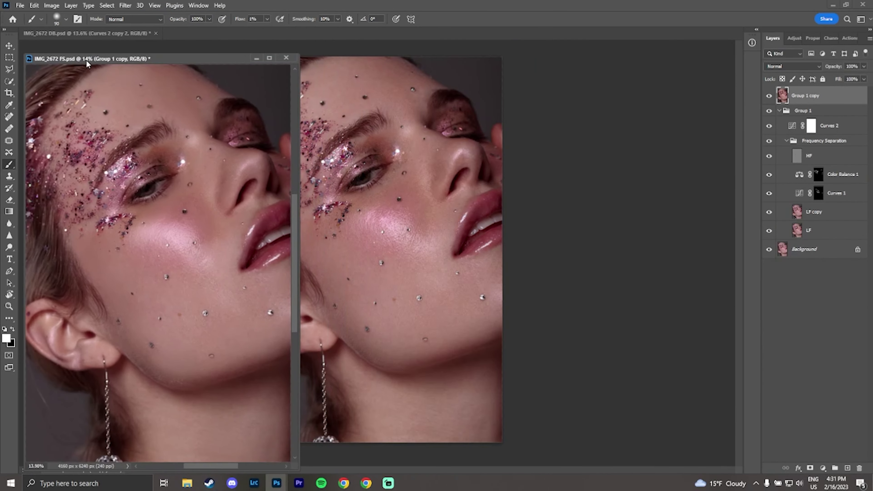
# Step: Arrange the IMG_2672 FS.psd and IMG_2672 DB.psd windows side by side for comparison
pyautogui.moveTo(86, 64); pyautogui.dragTo(49, 54)
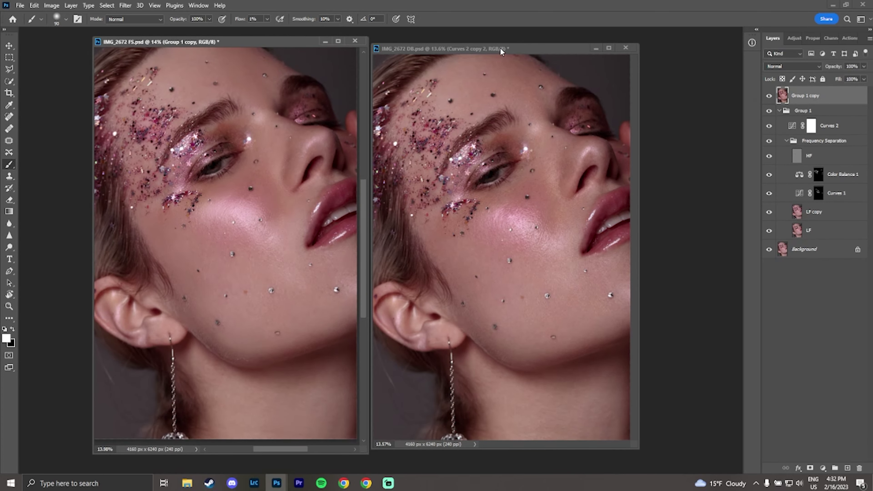
pyautogui.moveTo(501, 51); pyautogui.dragTo(503, 45)
pyautogui.moveTo(641, 442); pyautogui.dragTo(649, 453)
# Step: Add a Hue/Saturation adjustment with raised saturation to IMG_2672 DB.psd and invert its mask to black
pyautogui.click(793, 39)
pyautogui.click(783, 73)
pyautogui.moveTo(814, 123); pyautogui.dragTo(834, 123)
pyautogui.hotkey('ctrl', 'i')
pyautogui.click(773, 38)
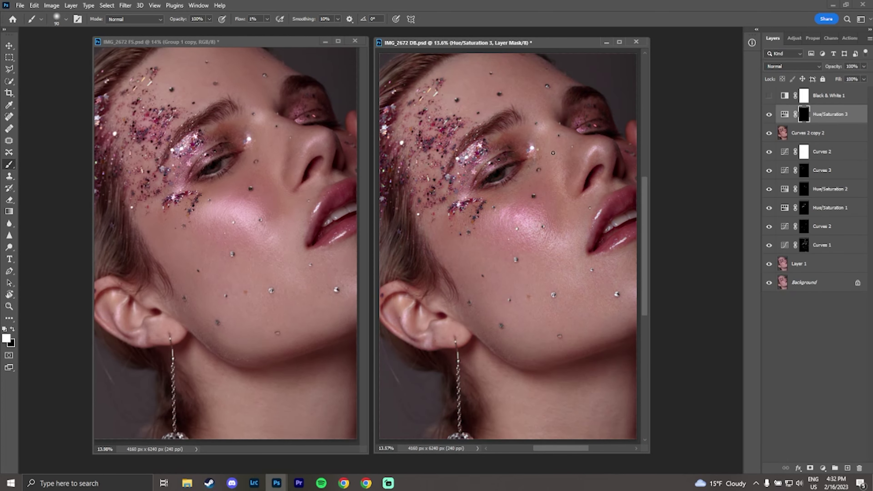
# Step: Paint white on the Hue/Saturation 3 mask to reveal the boost on the face, comparing with the layer hidden
pyautogui.scroll(5, 538, 152)
pyautogui.scroll(-5, 502, 281)
pyautogui.click(769, 115)
pyautogui.click(769, 115)
pyautogui.scroll(5, 435, 192)
pyautogui.moveTo(486, 149); pyautogui.dragTo(508, 162)
pyautogui.scroll(-5, 523, 370)
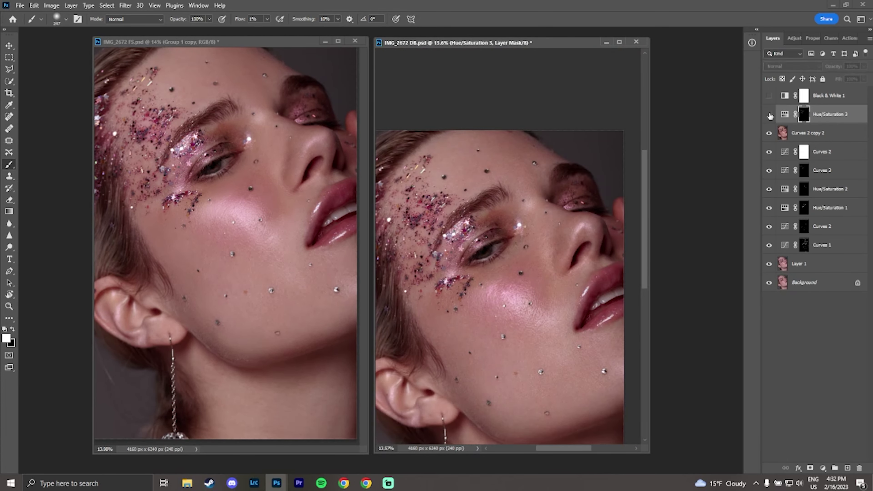
# Step: Reduce the saturation boost of the Hue/Saturation 3 adjustment
pyautogui.scroll(-3, 499, 263)
pyautogui.doubleClick(785, 114)
pyautogui.moveTo(834, 122)
pyautogui.mouseDown()
pyautogui.moveTo(842, 122)
pyautogui.moveTo(824, 122)
pyautogui.mouseUp()
pyautogui.click(772, 38)
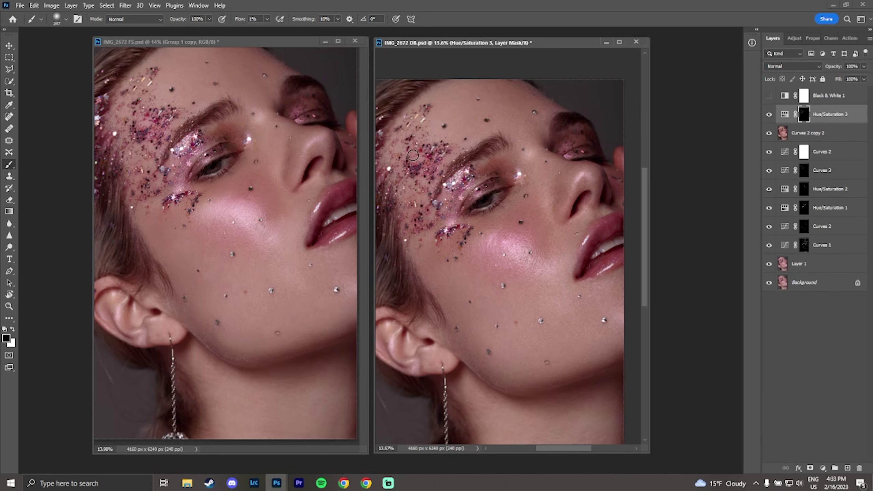